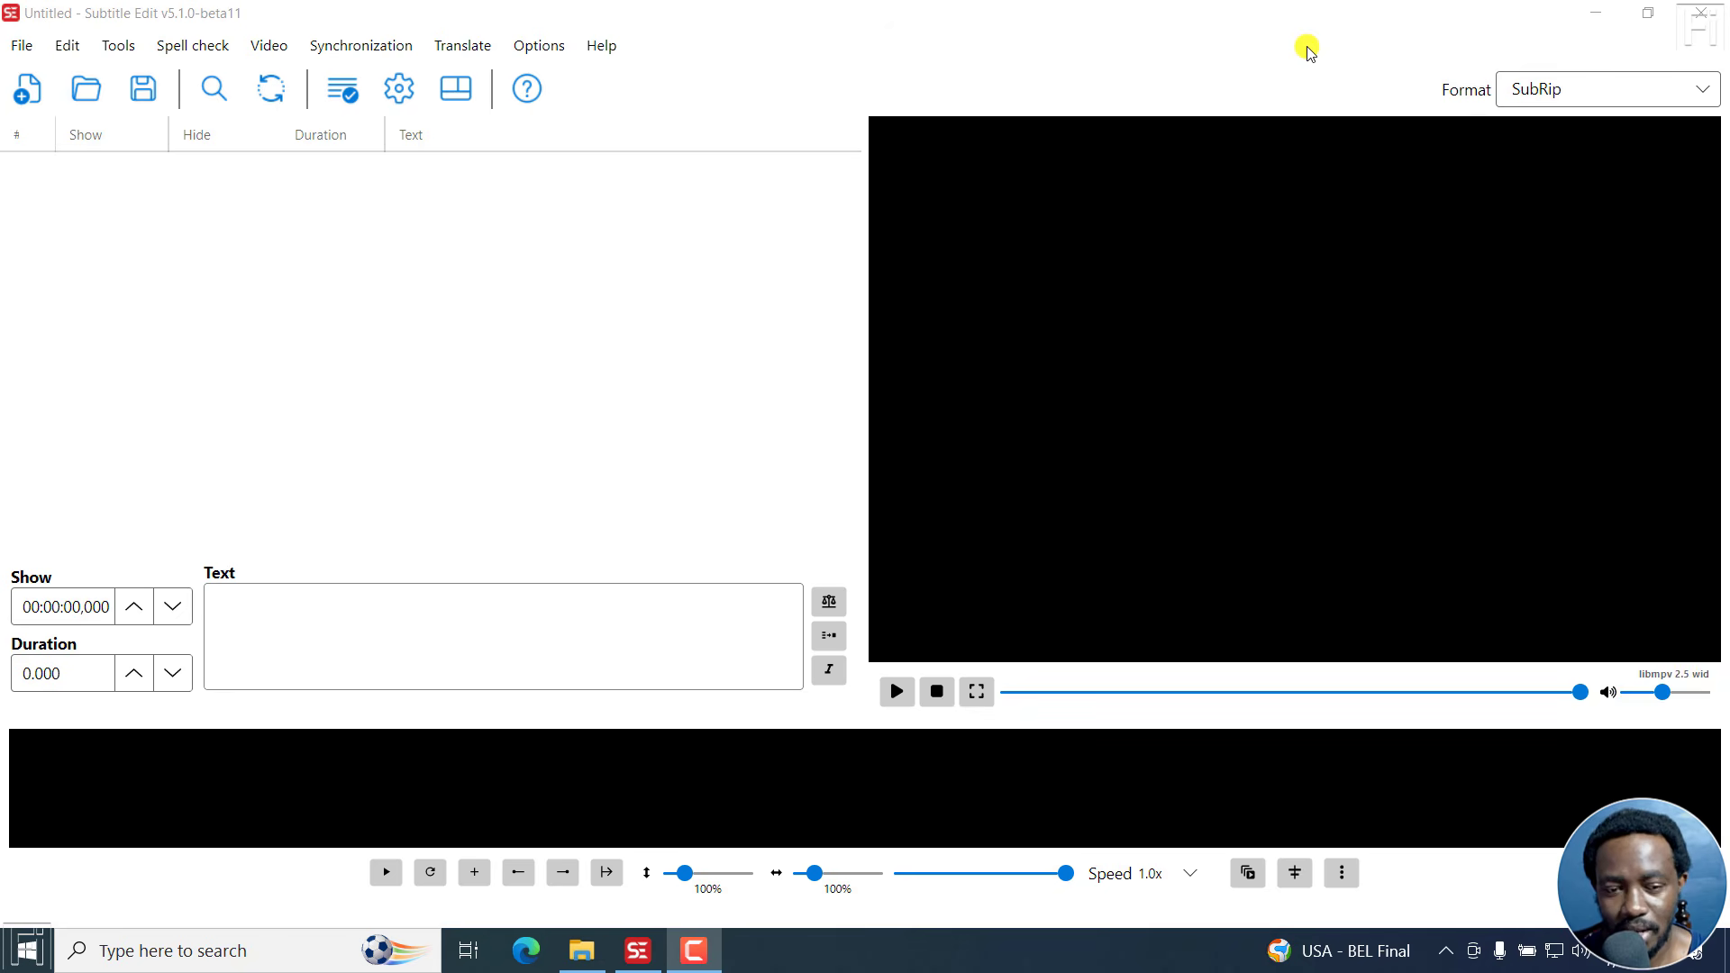
Open the video file Clip 3.mp4 from the Tutorial Videos folder.
left_click(262, 50)
left_click(293, 81)
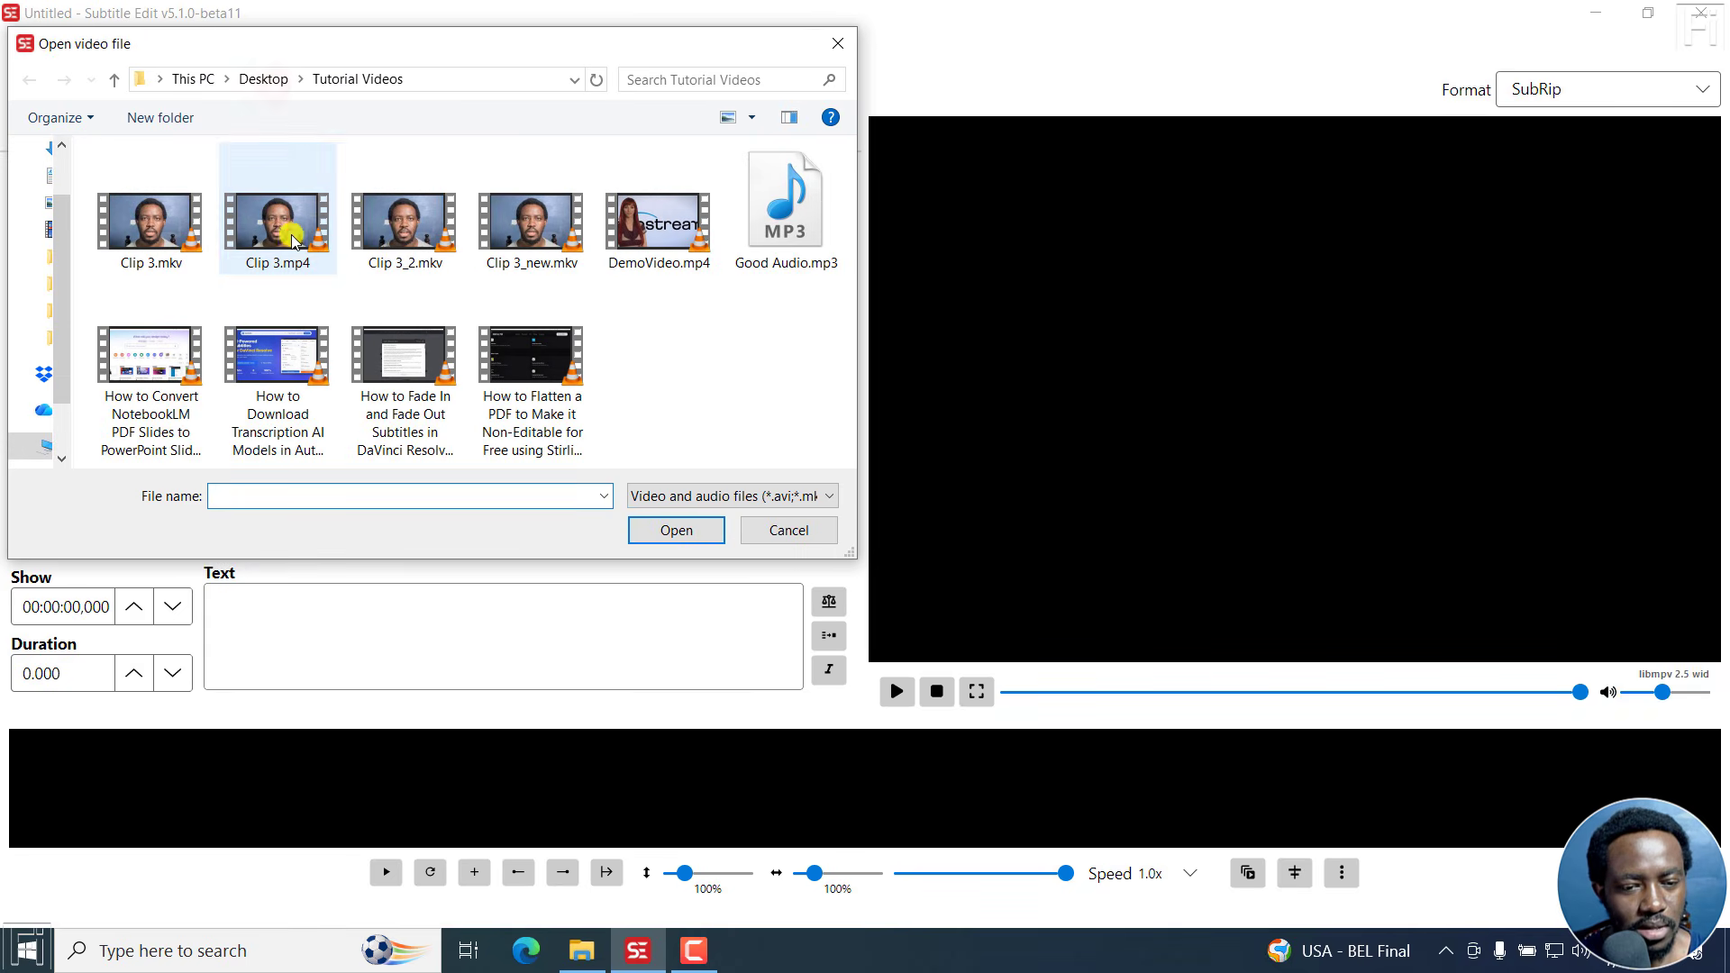
left_click(290, 237)
left_click(667, 537)
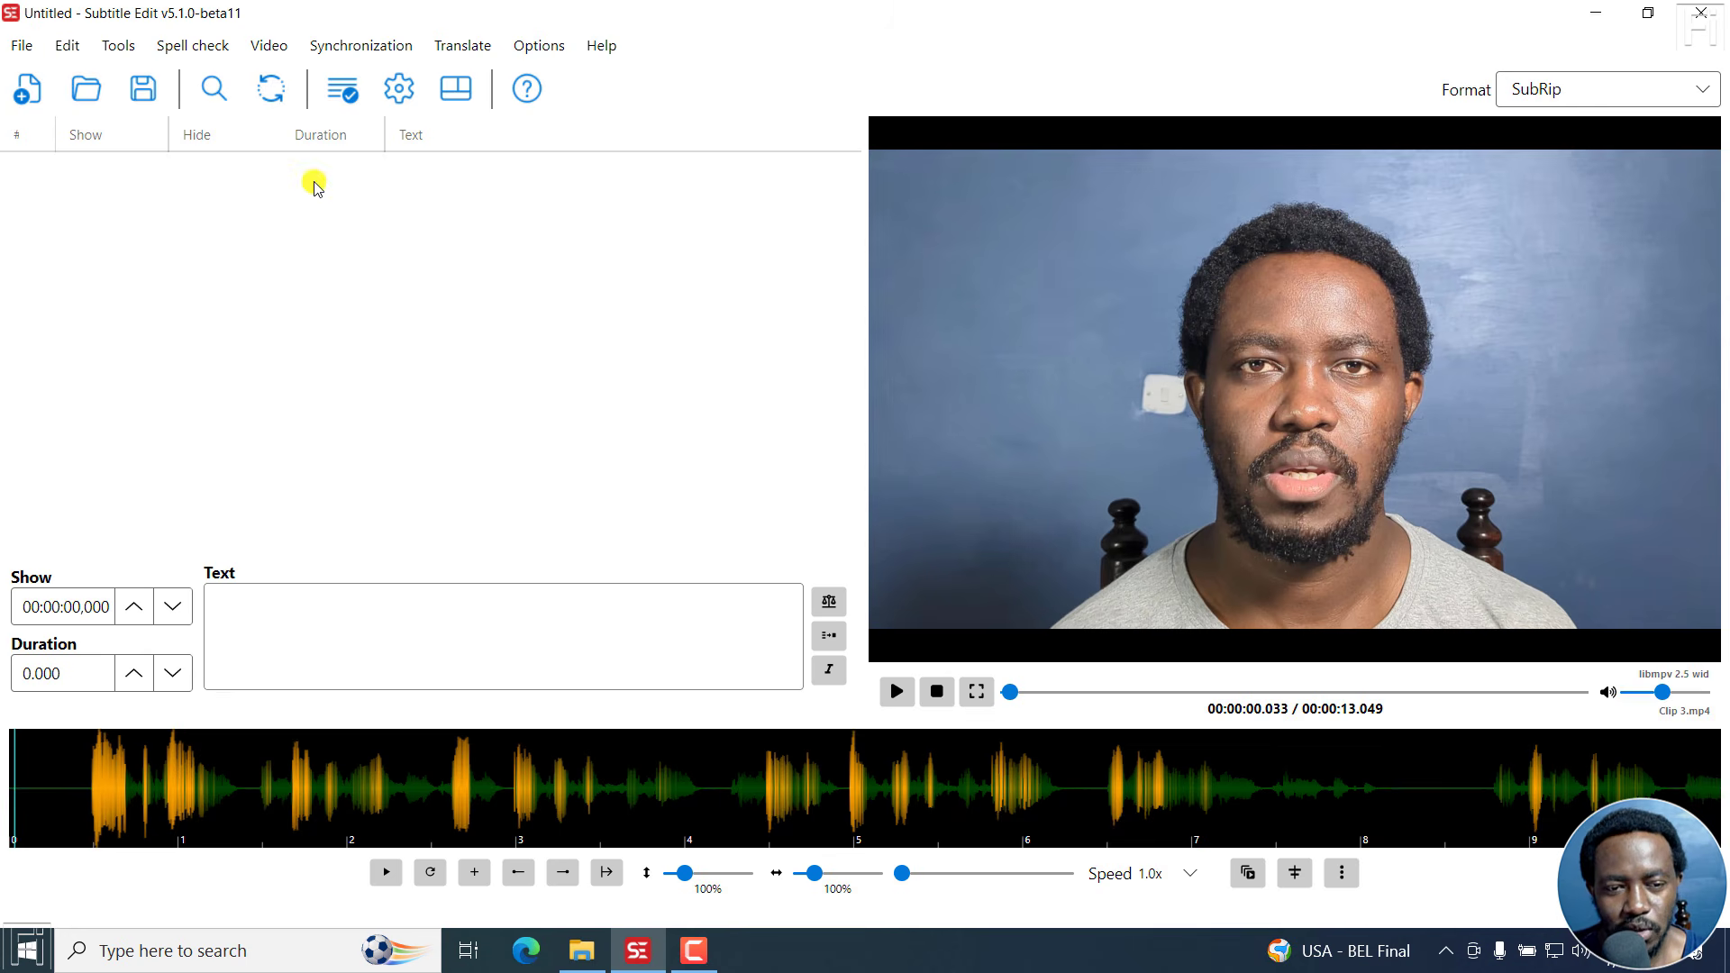
Open speech to text for the video, choose the Whisper Const-me engine and download it.
left_click(268, 45)
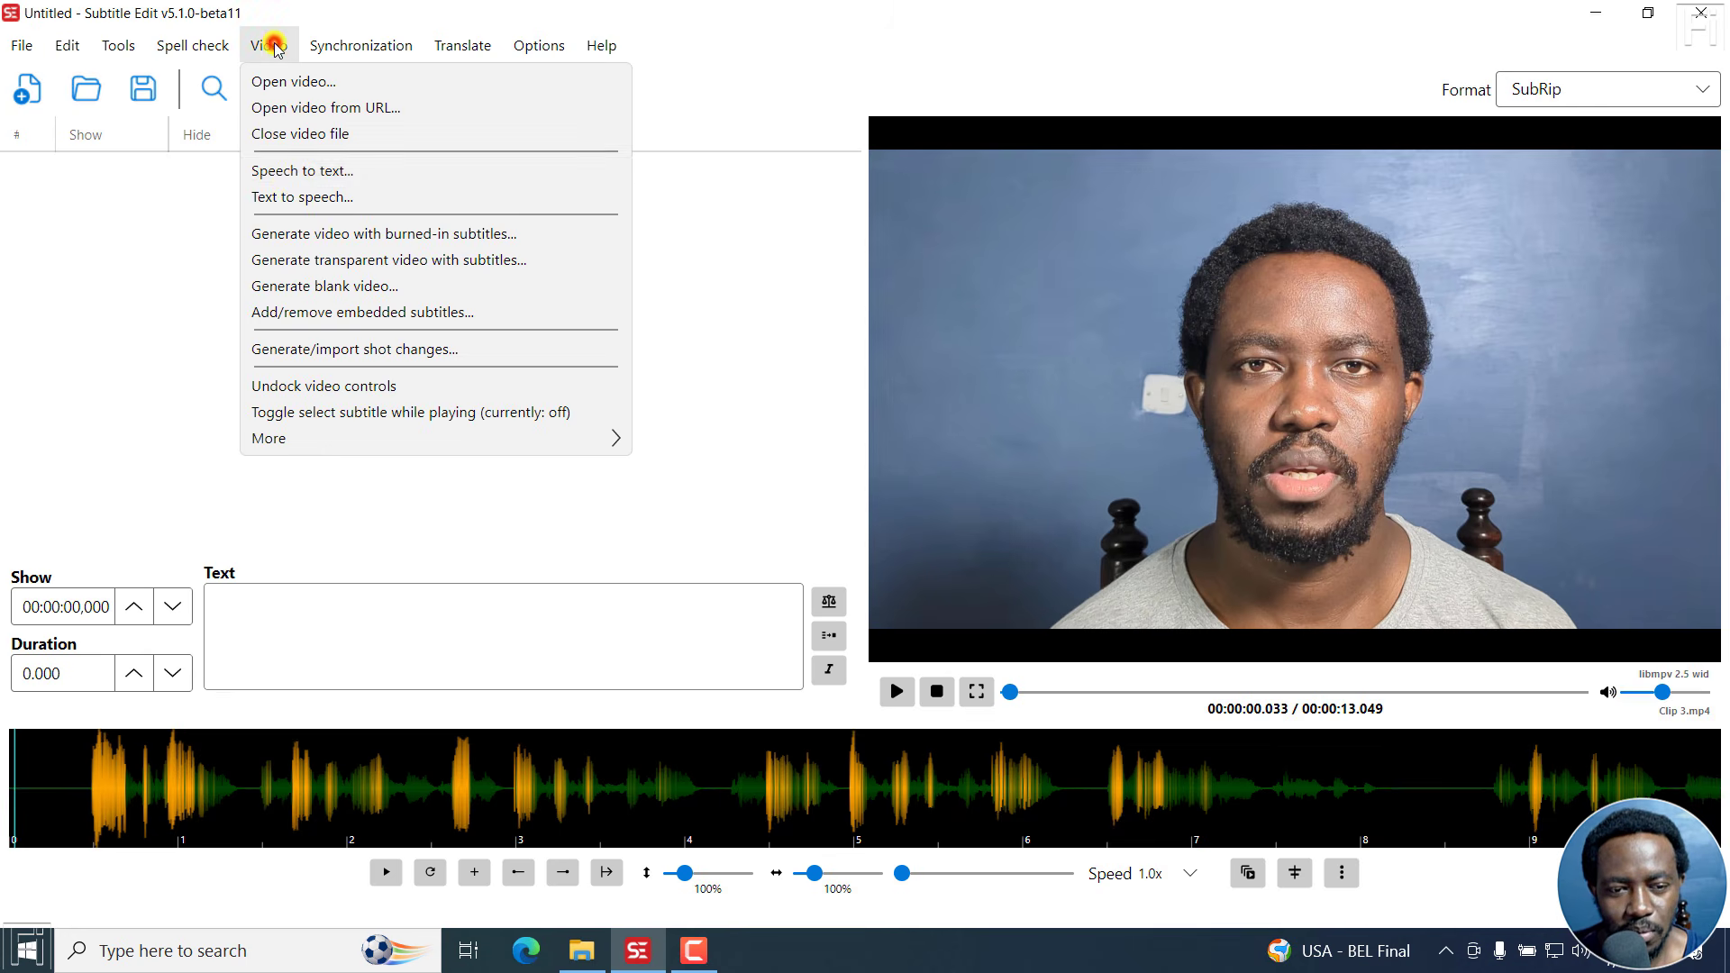
left_click(284, 180)
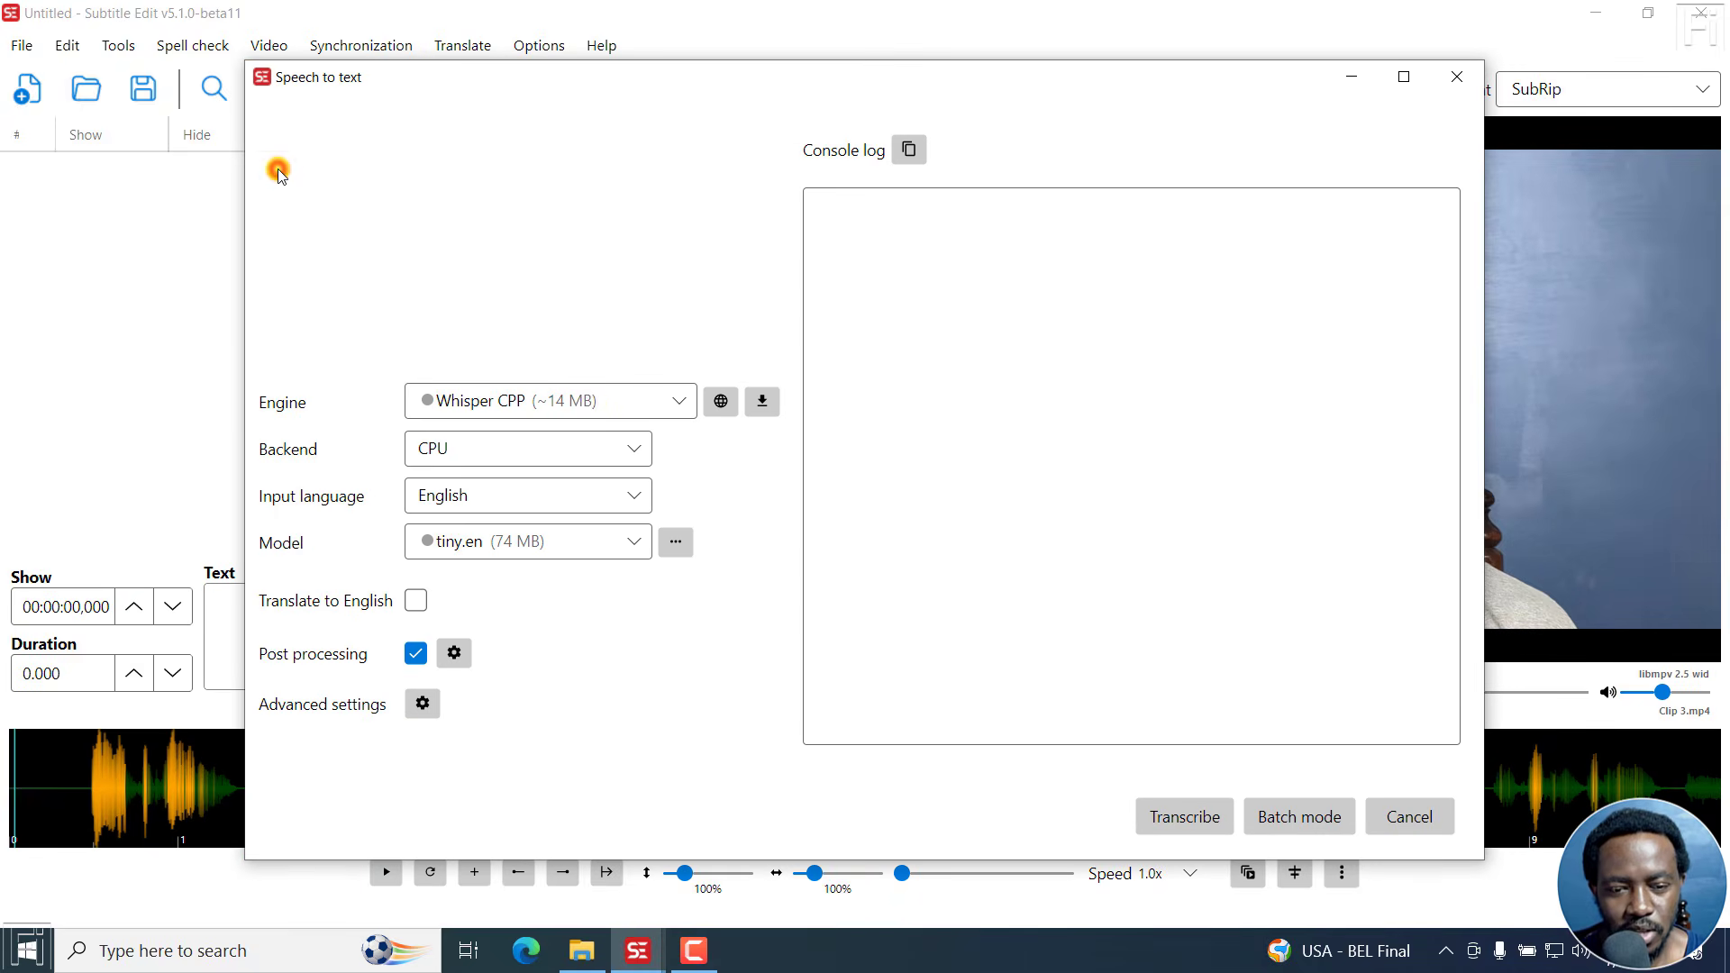
left_click(680, 400)
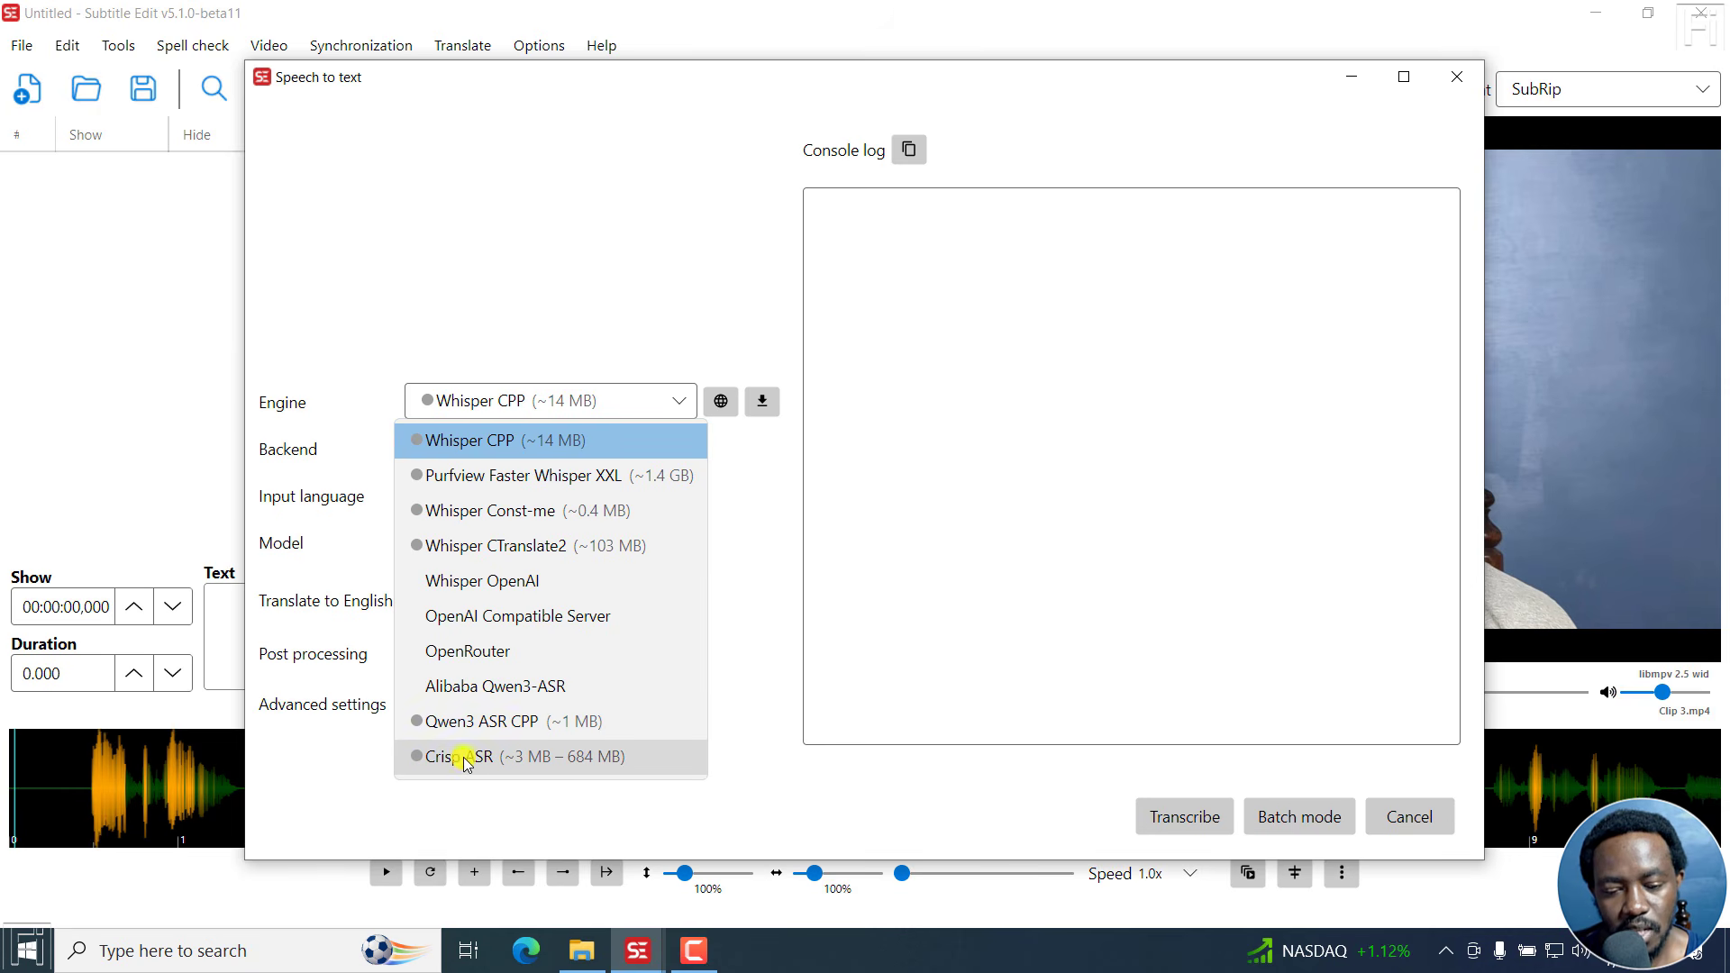
left_click(758, 586)
left_click(682, 401)
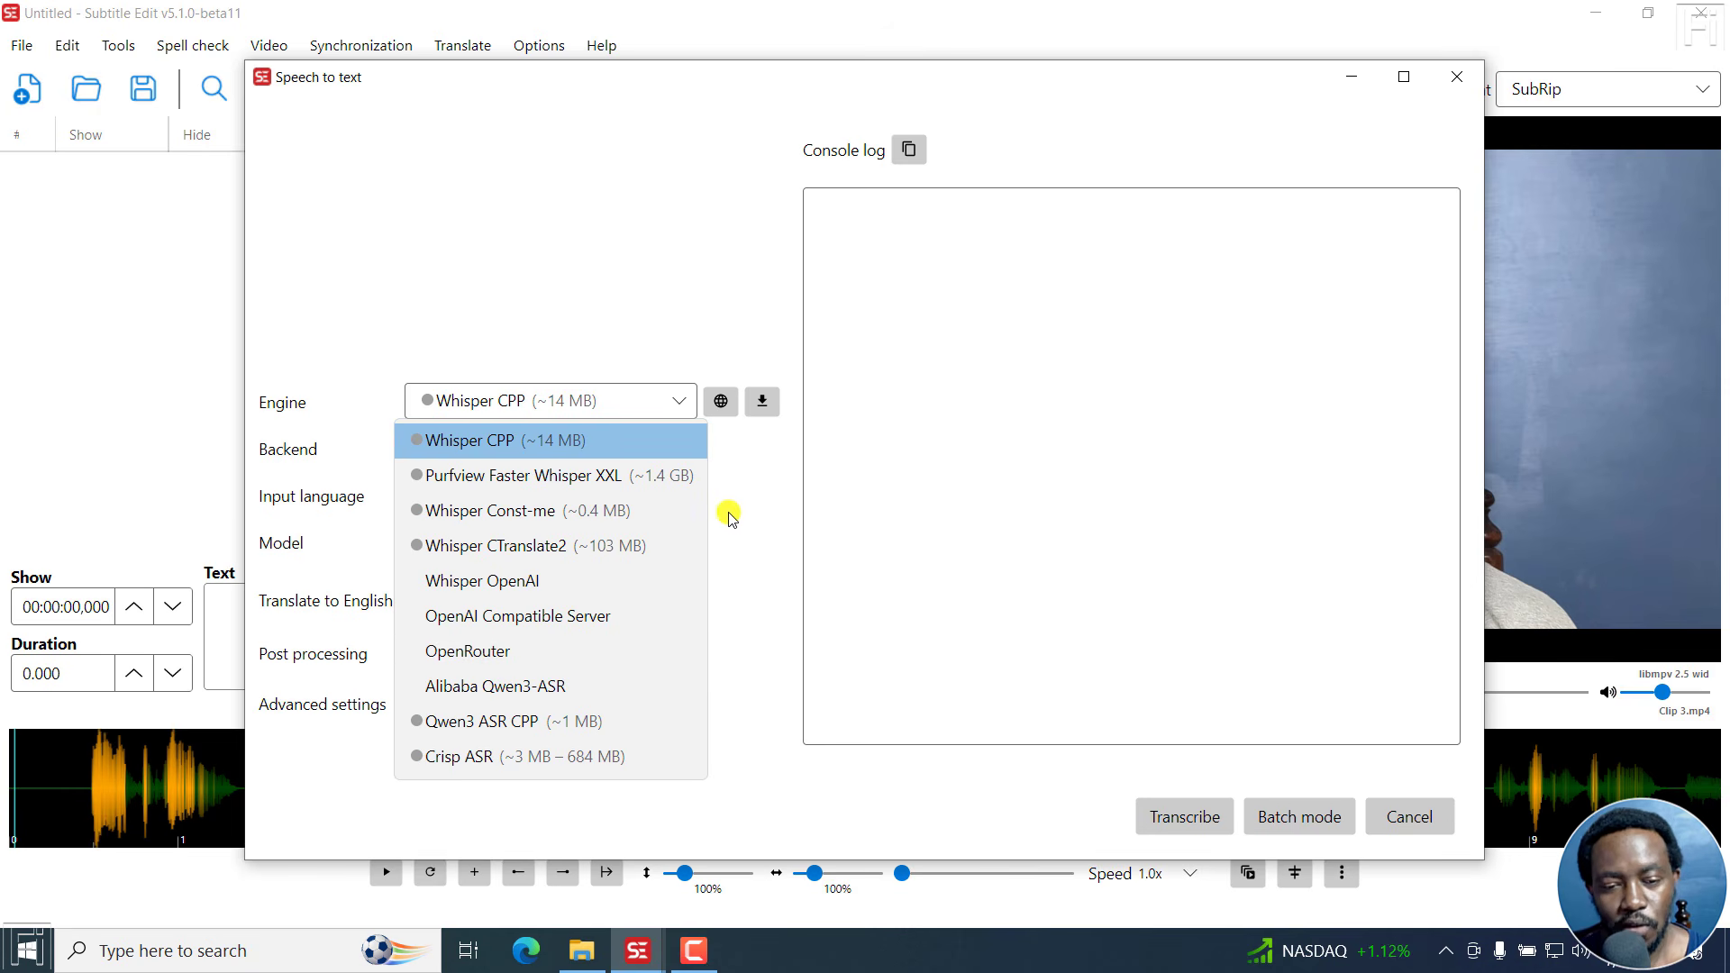
left_click(512, 512)
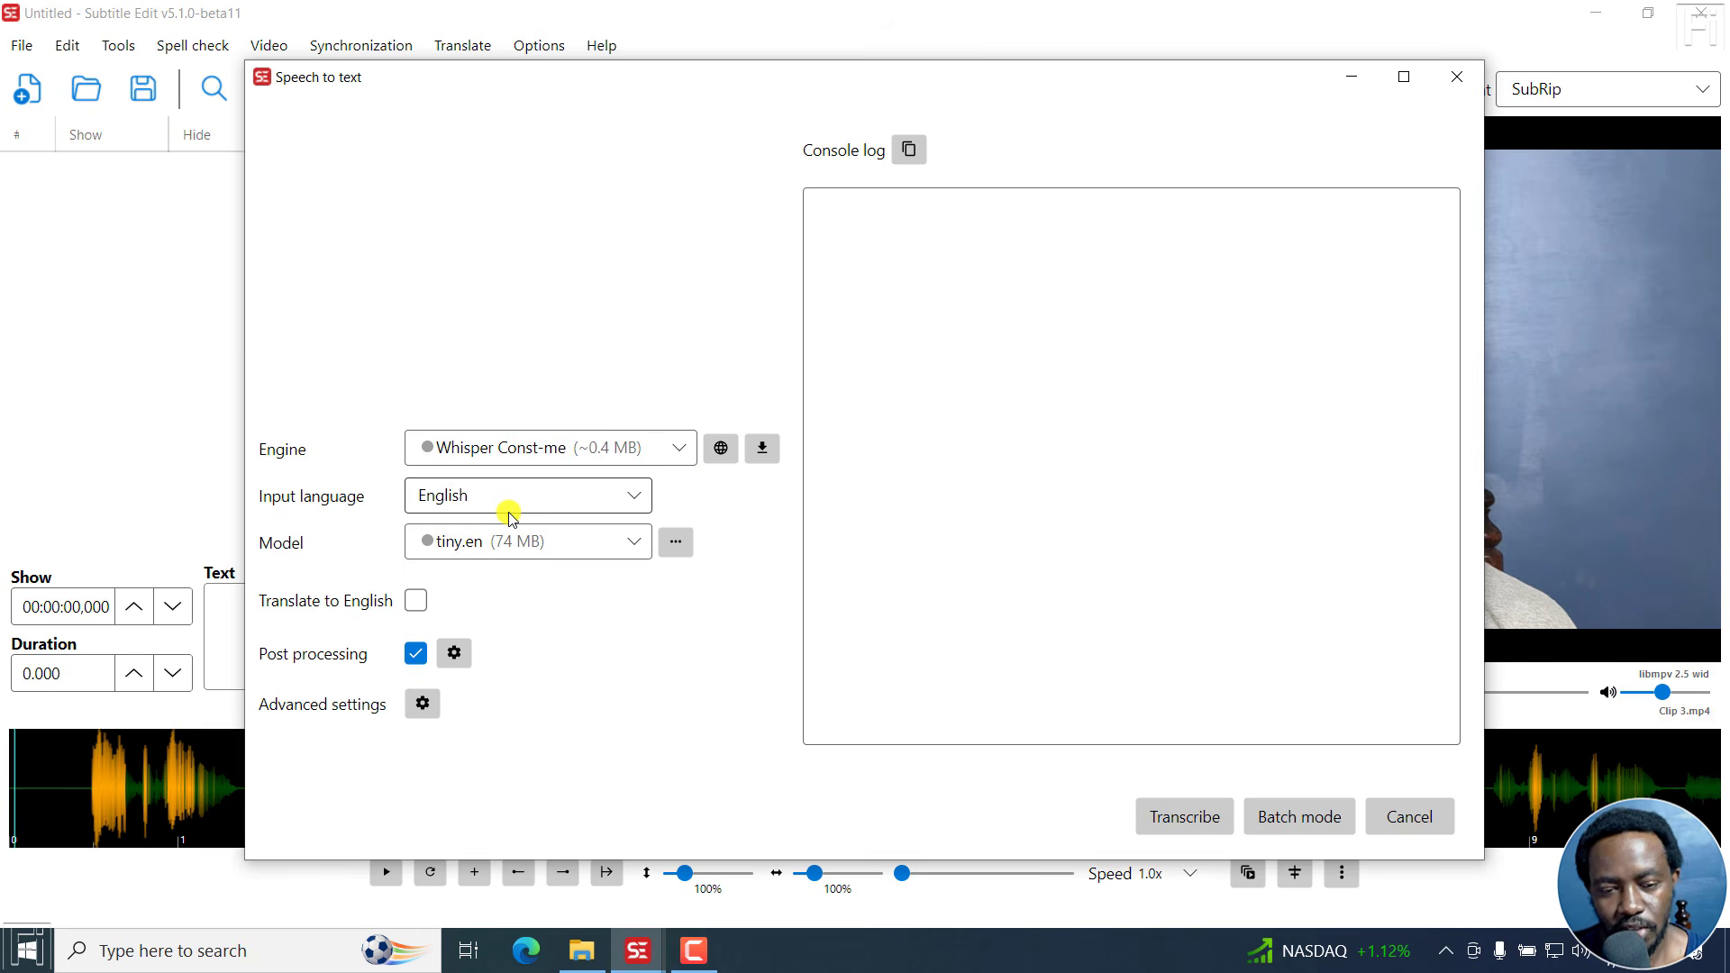
left_click(761, 450)
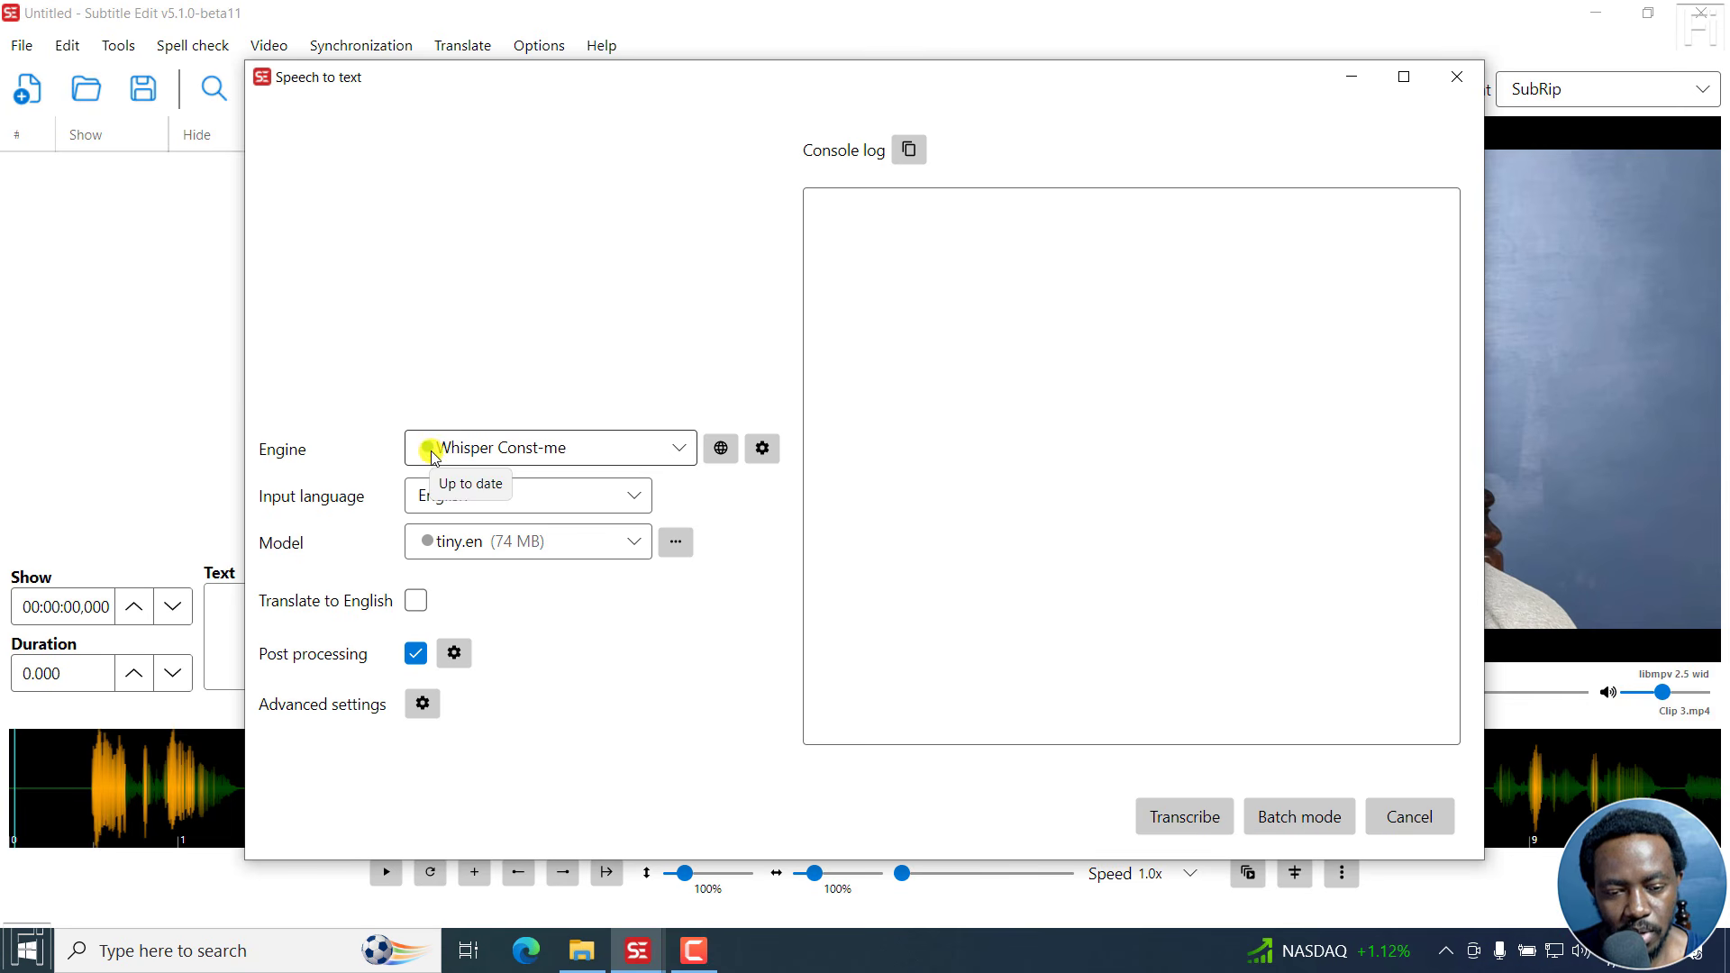
Select the base (141 MB) speech-to-text model for Whisper Const-me and download it.
left_click(624, 543)
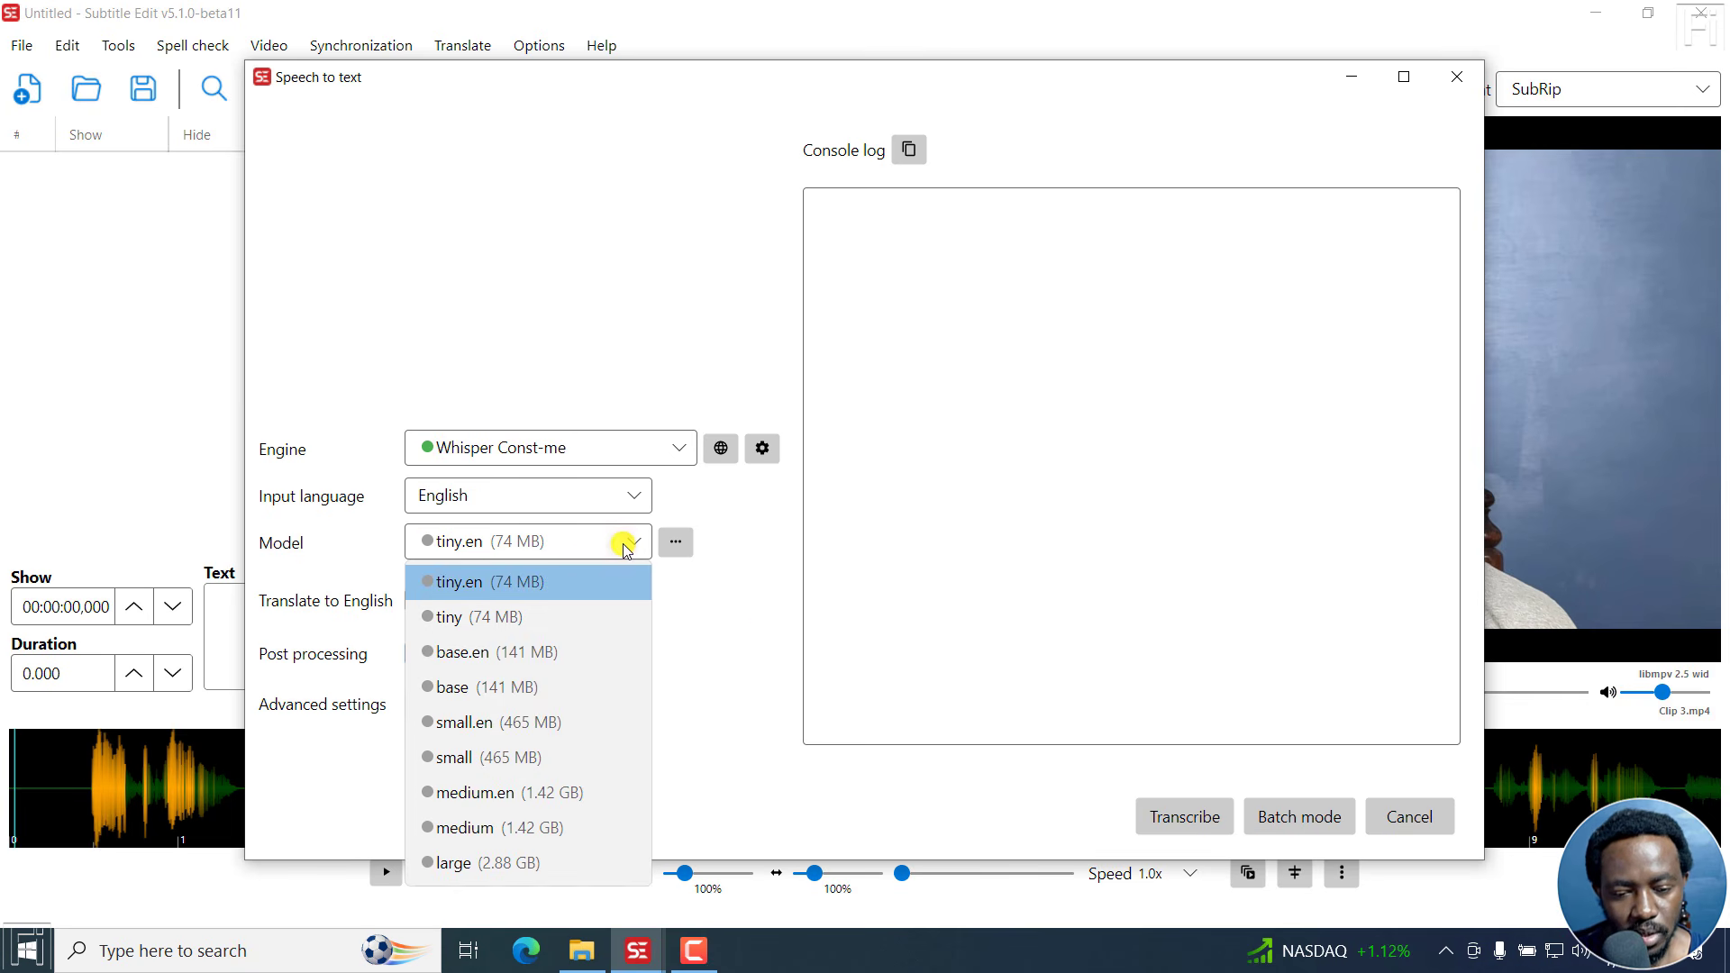
left_click(469, 687)
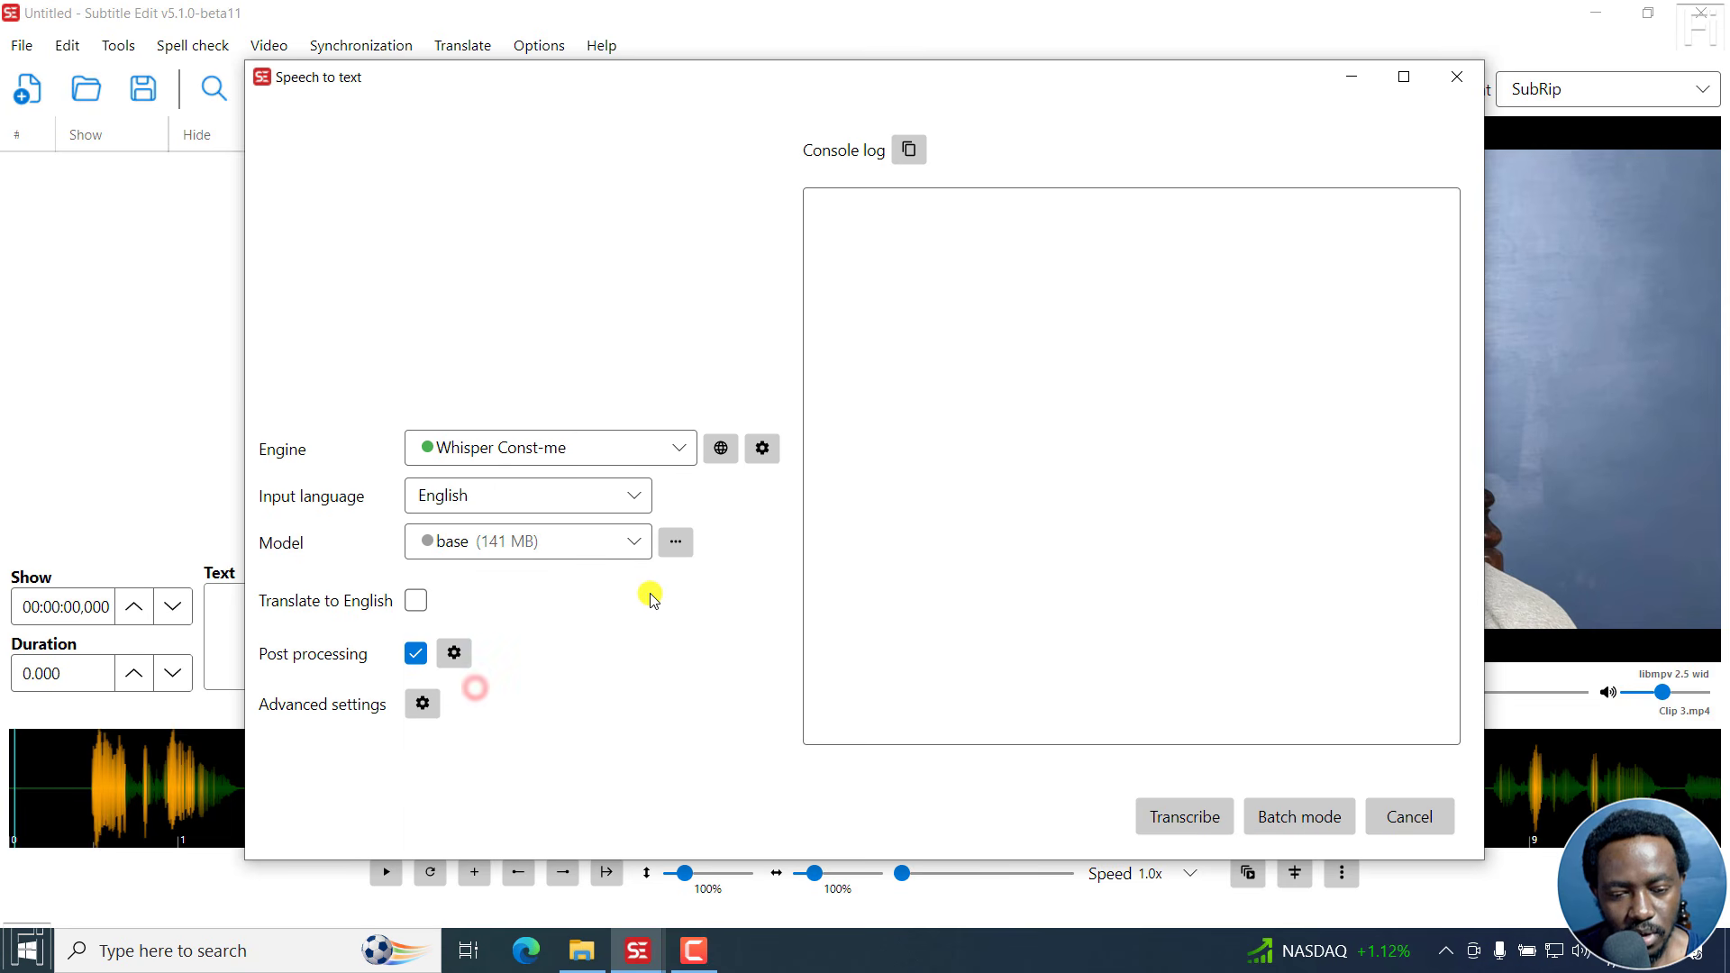
left_click(677, 544)
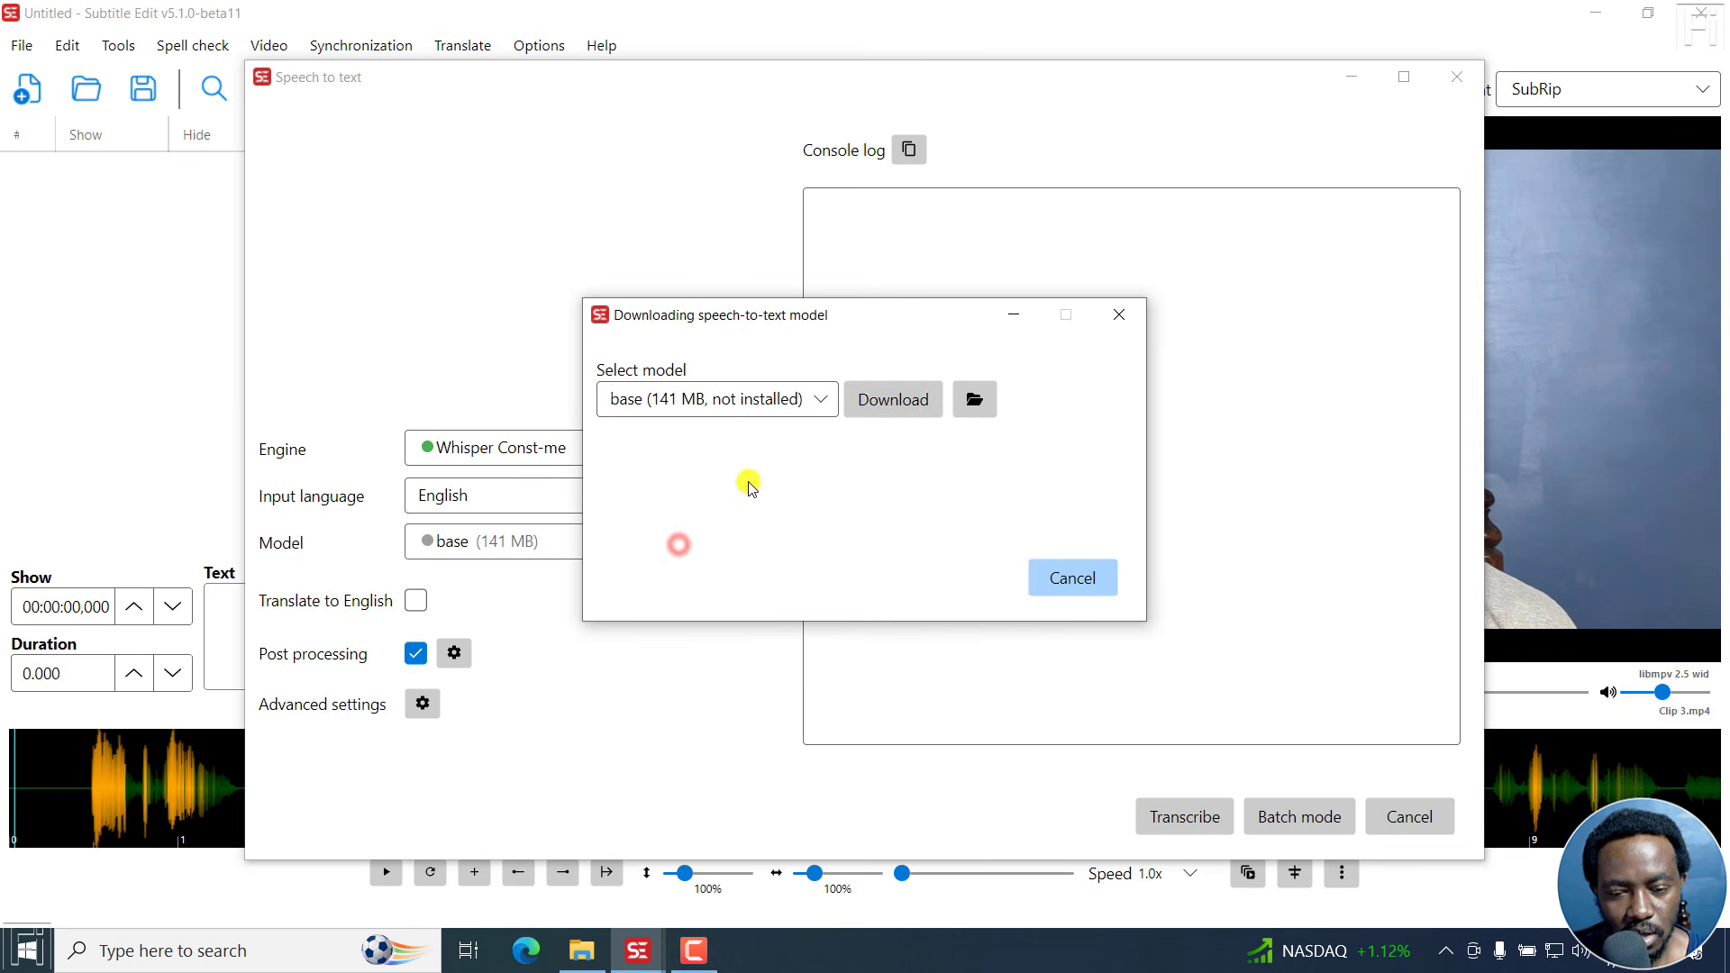
left_click(904, 401)
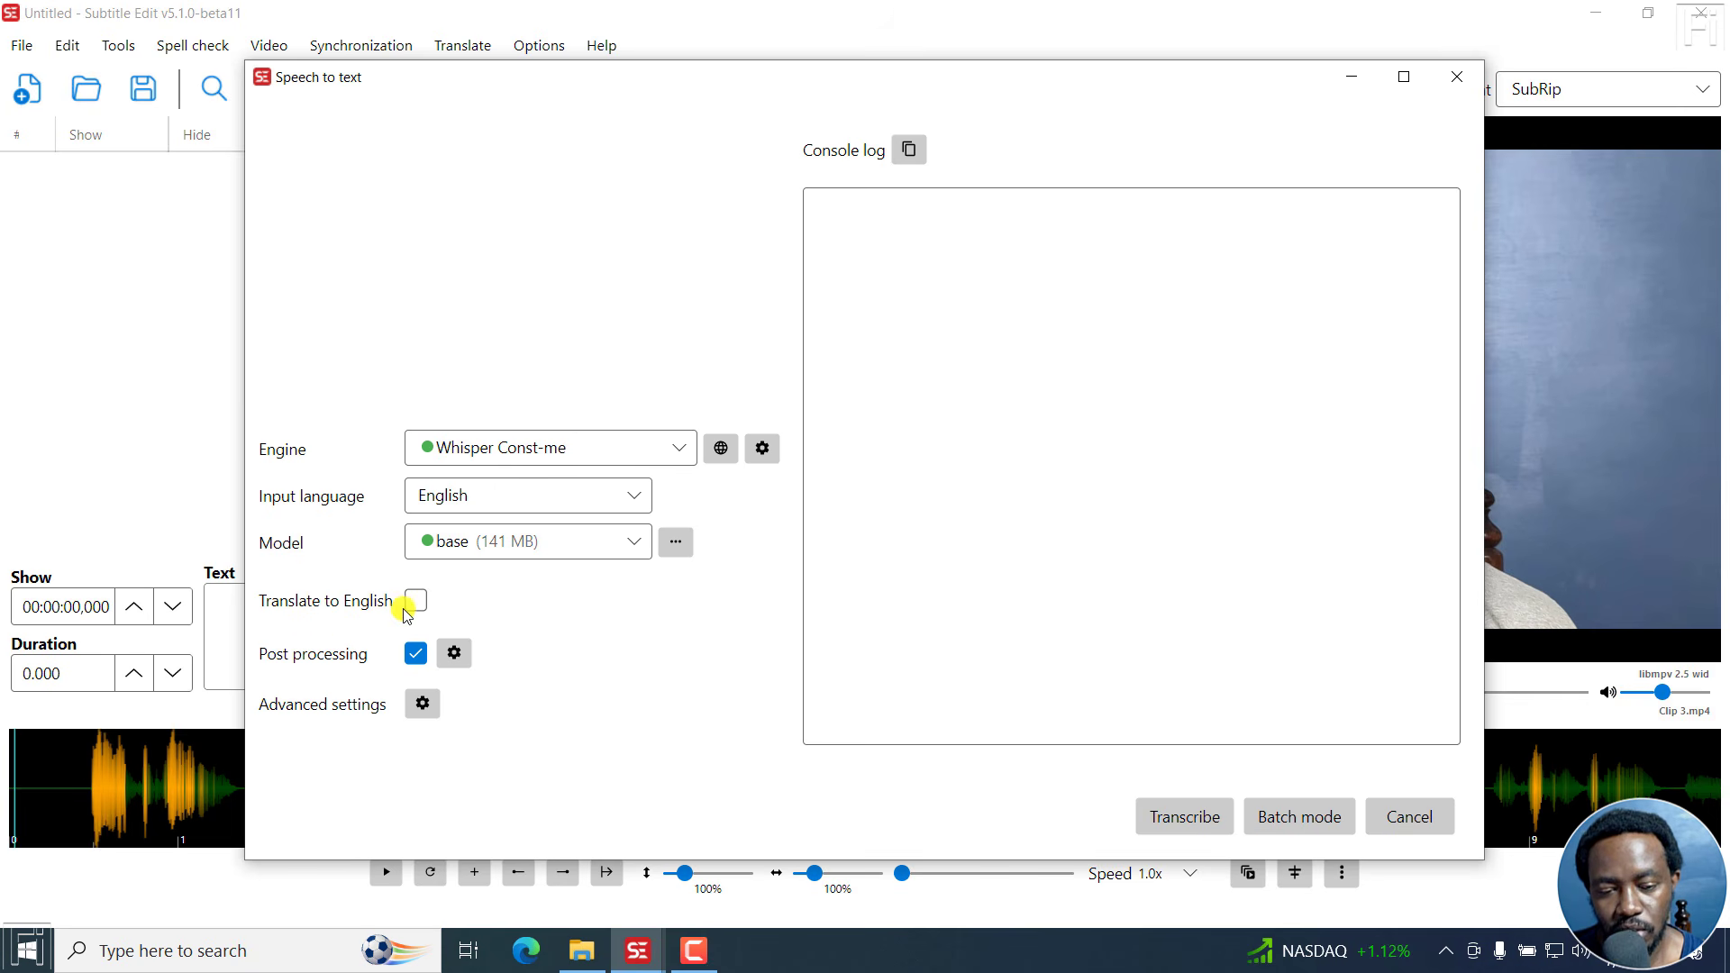
Review the post-processing options and advanced Whisper Const-me parameters without changing them, and transcribe the clip in English.
left_click(452, 652)
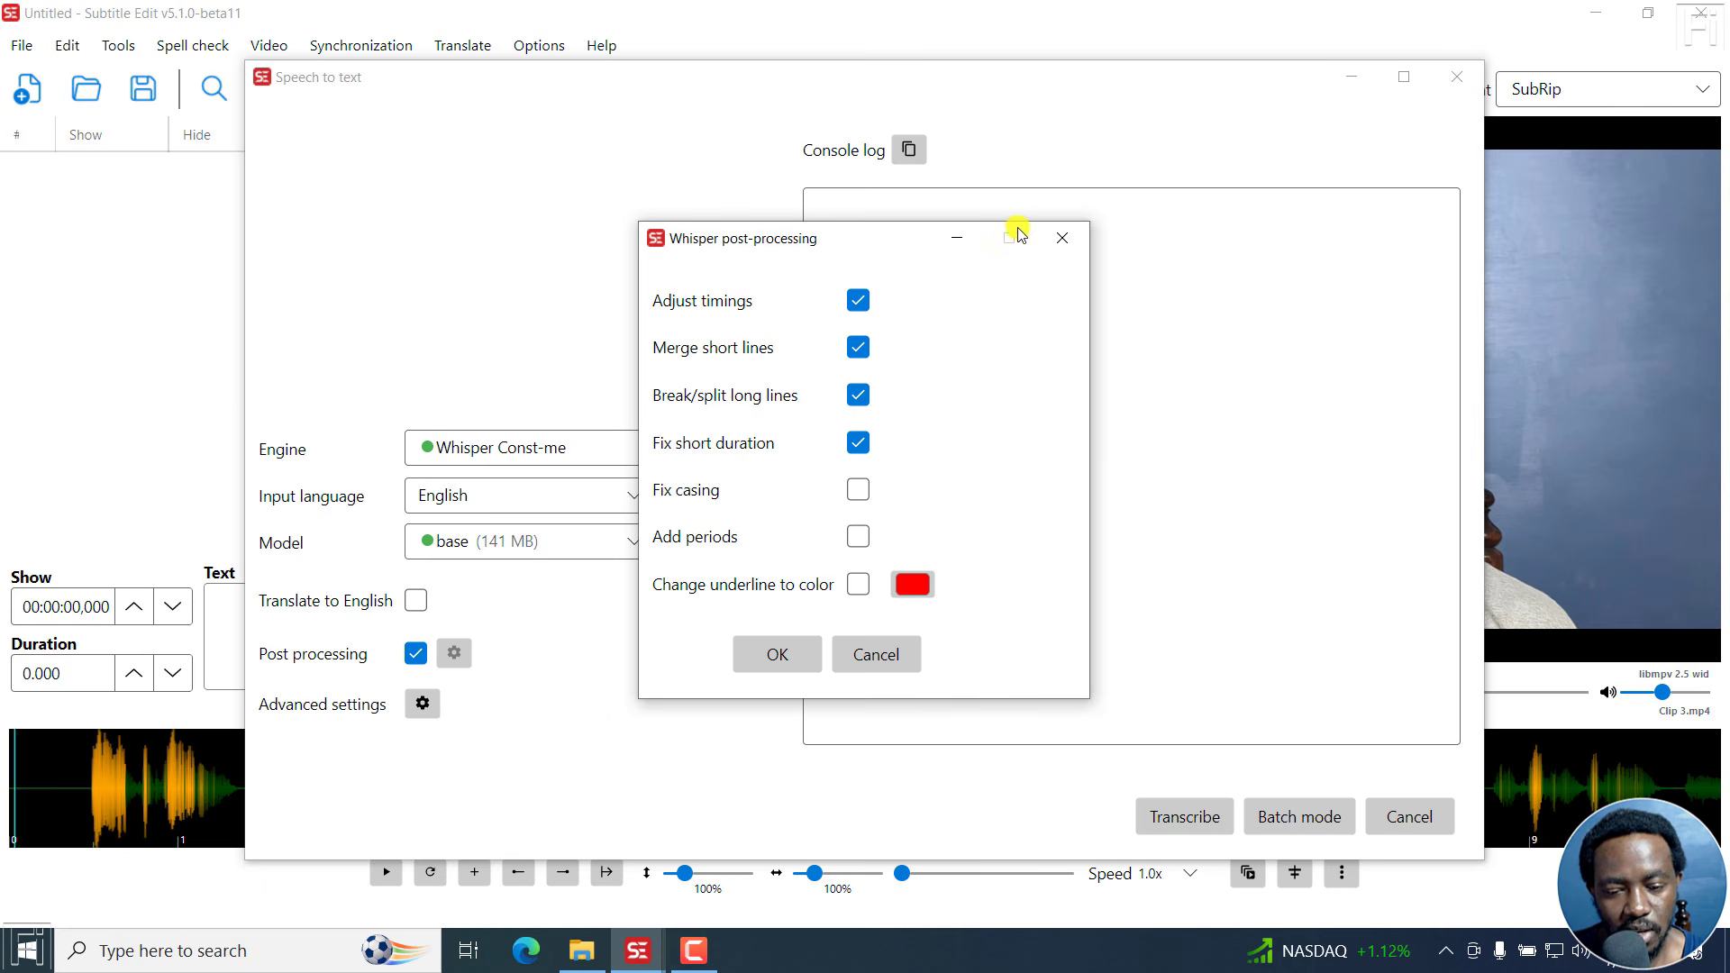
left_click(1060, 239)
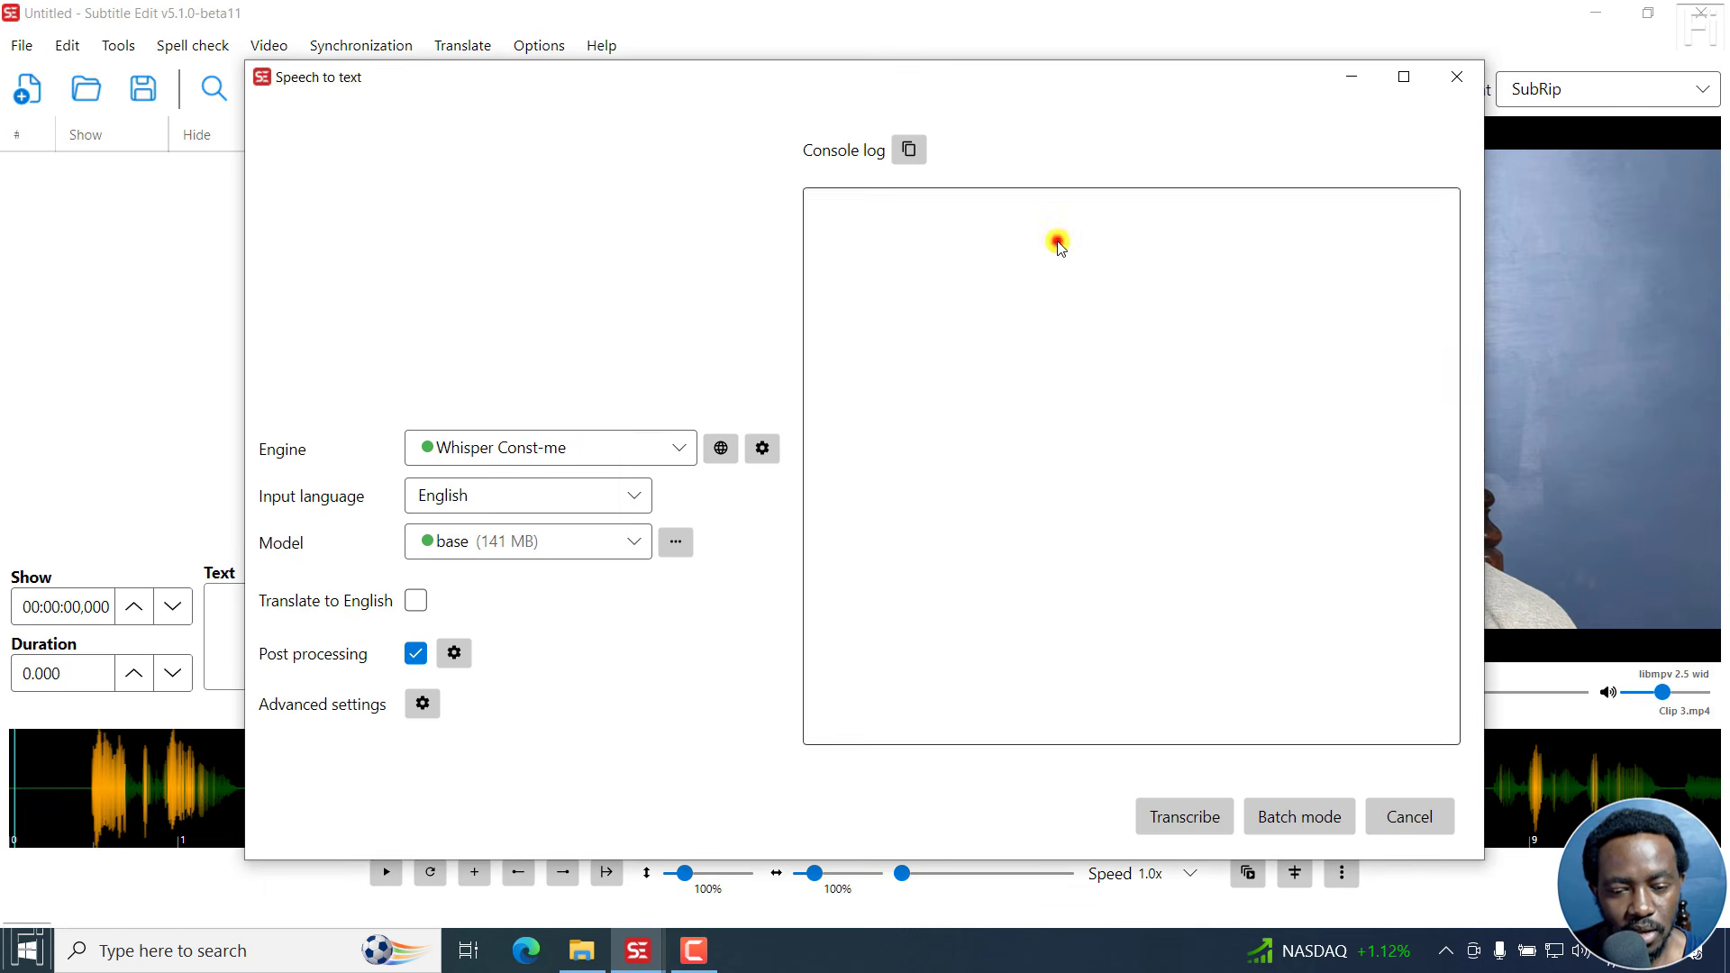
left_click(422, 703)
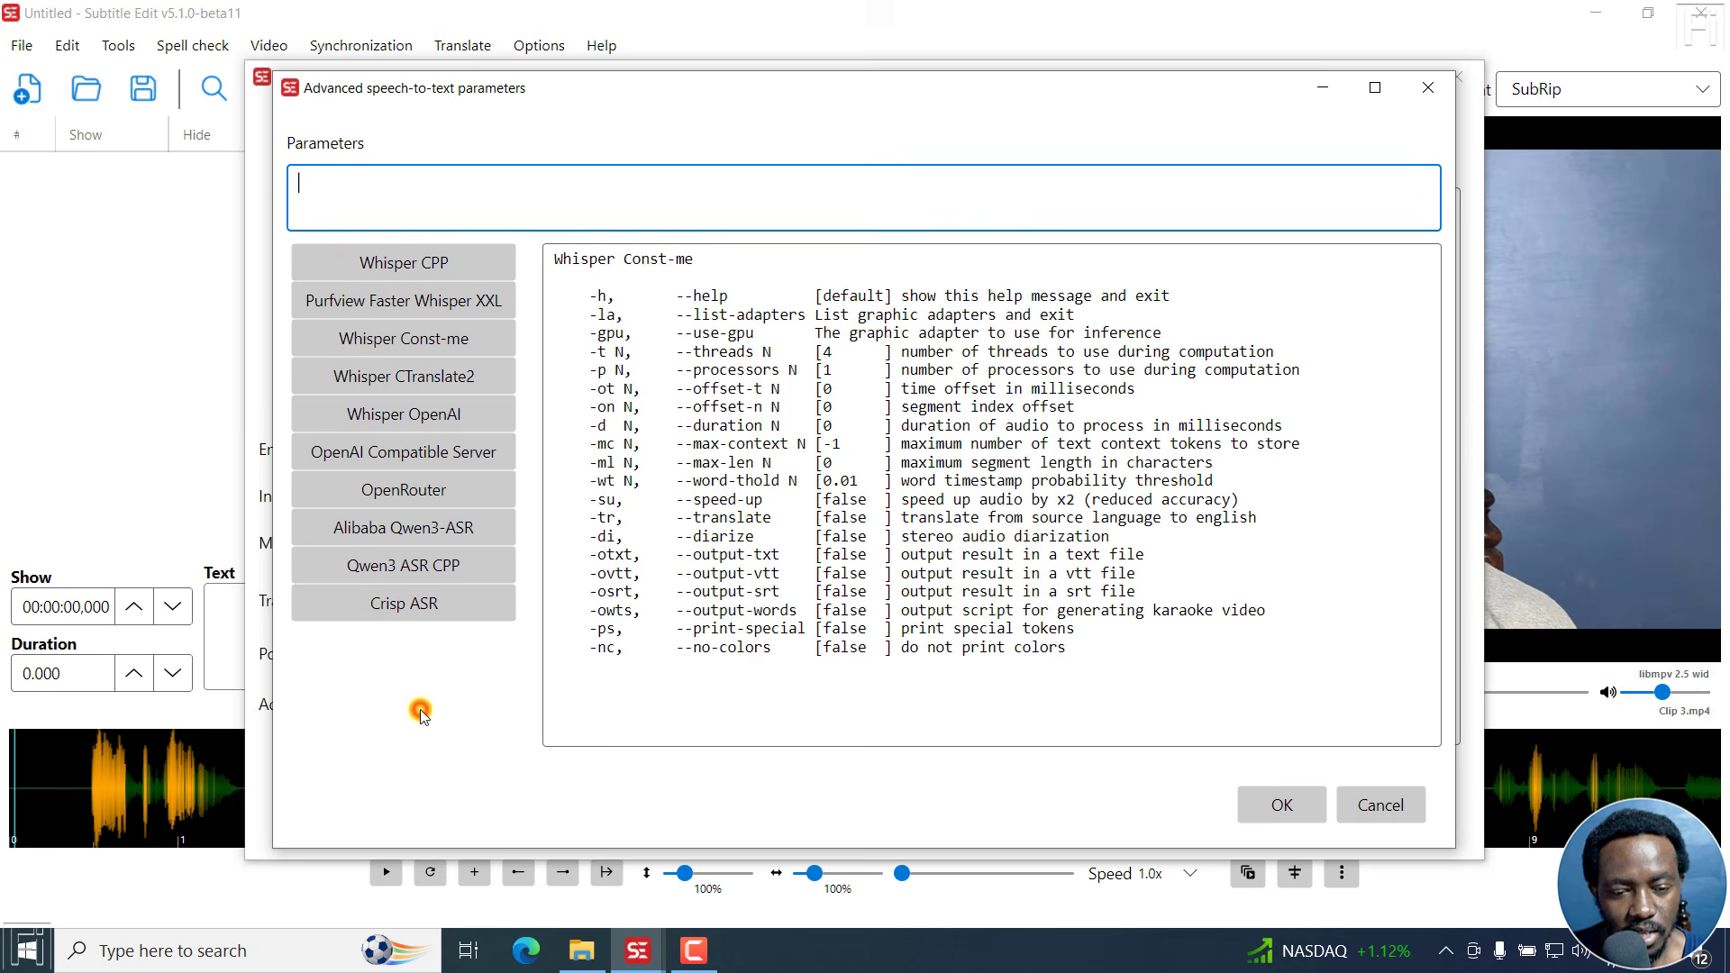
left_click(402, 335)
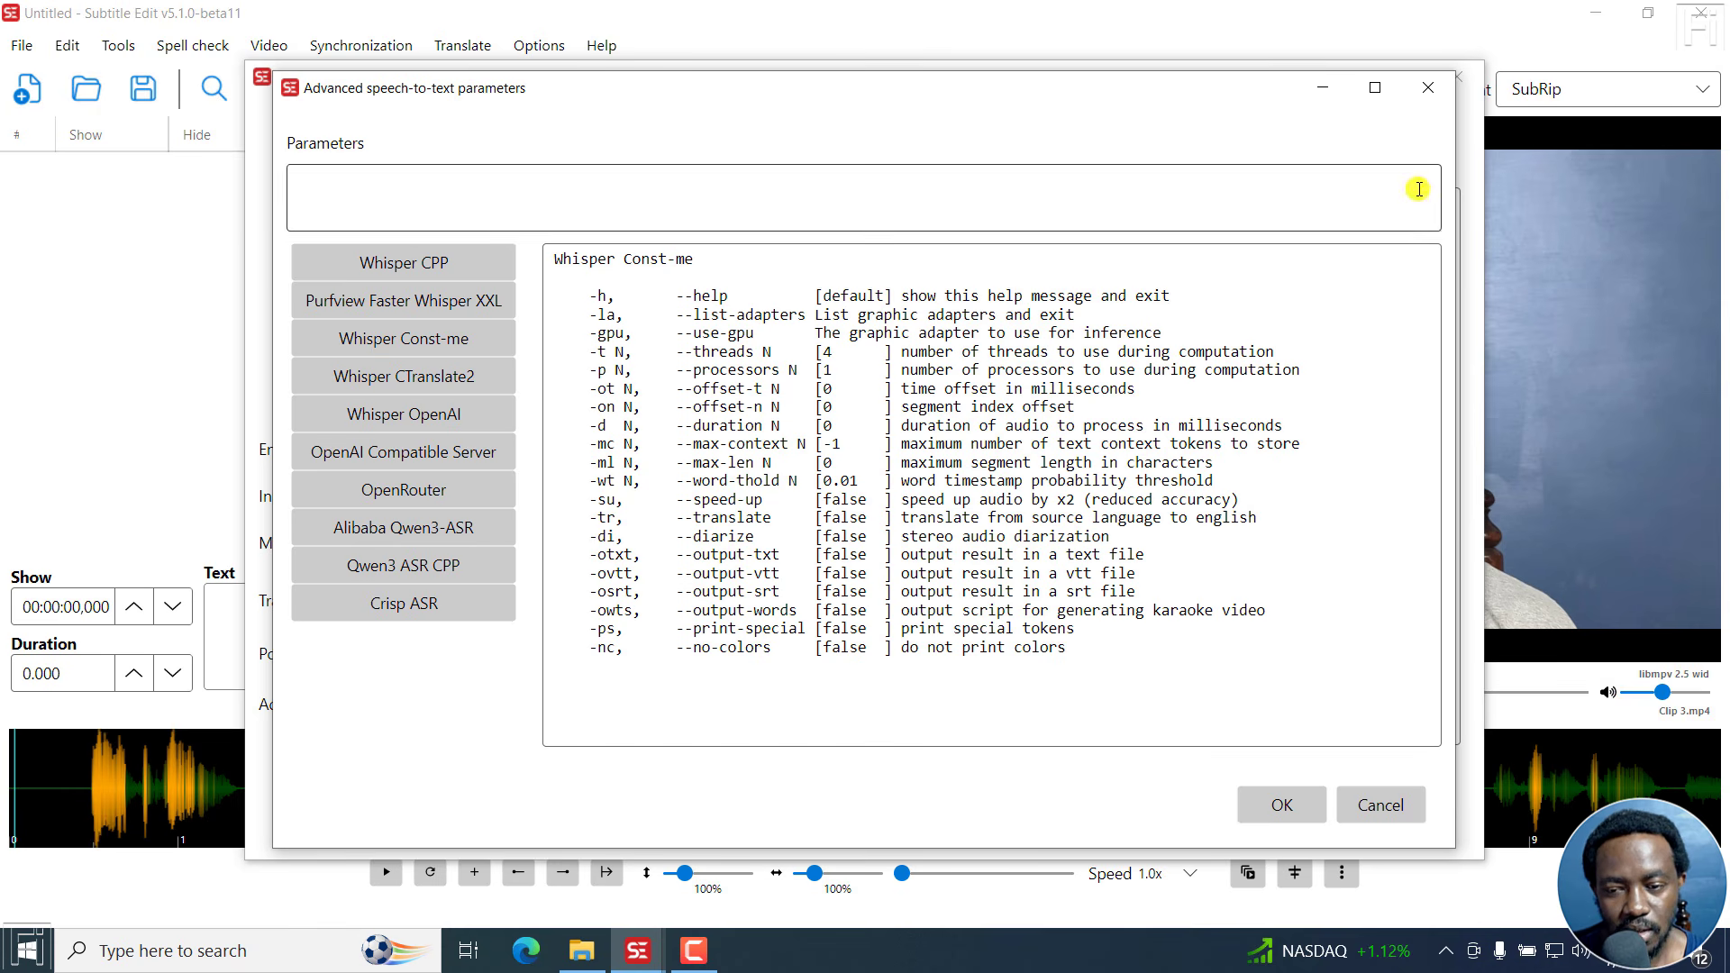
left_click(1428, 87)
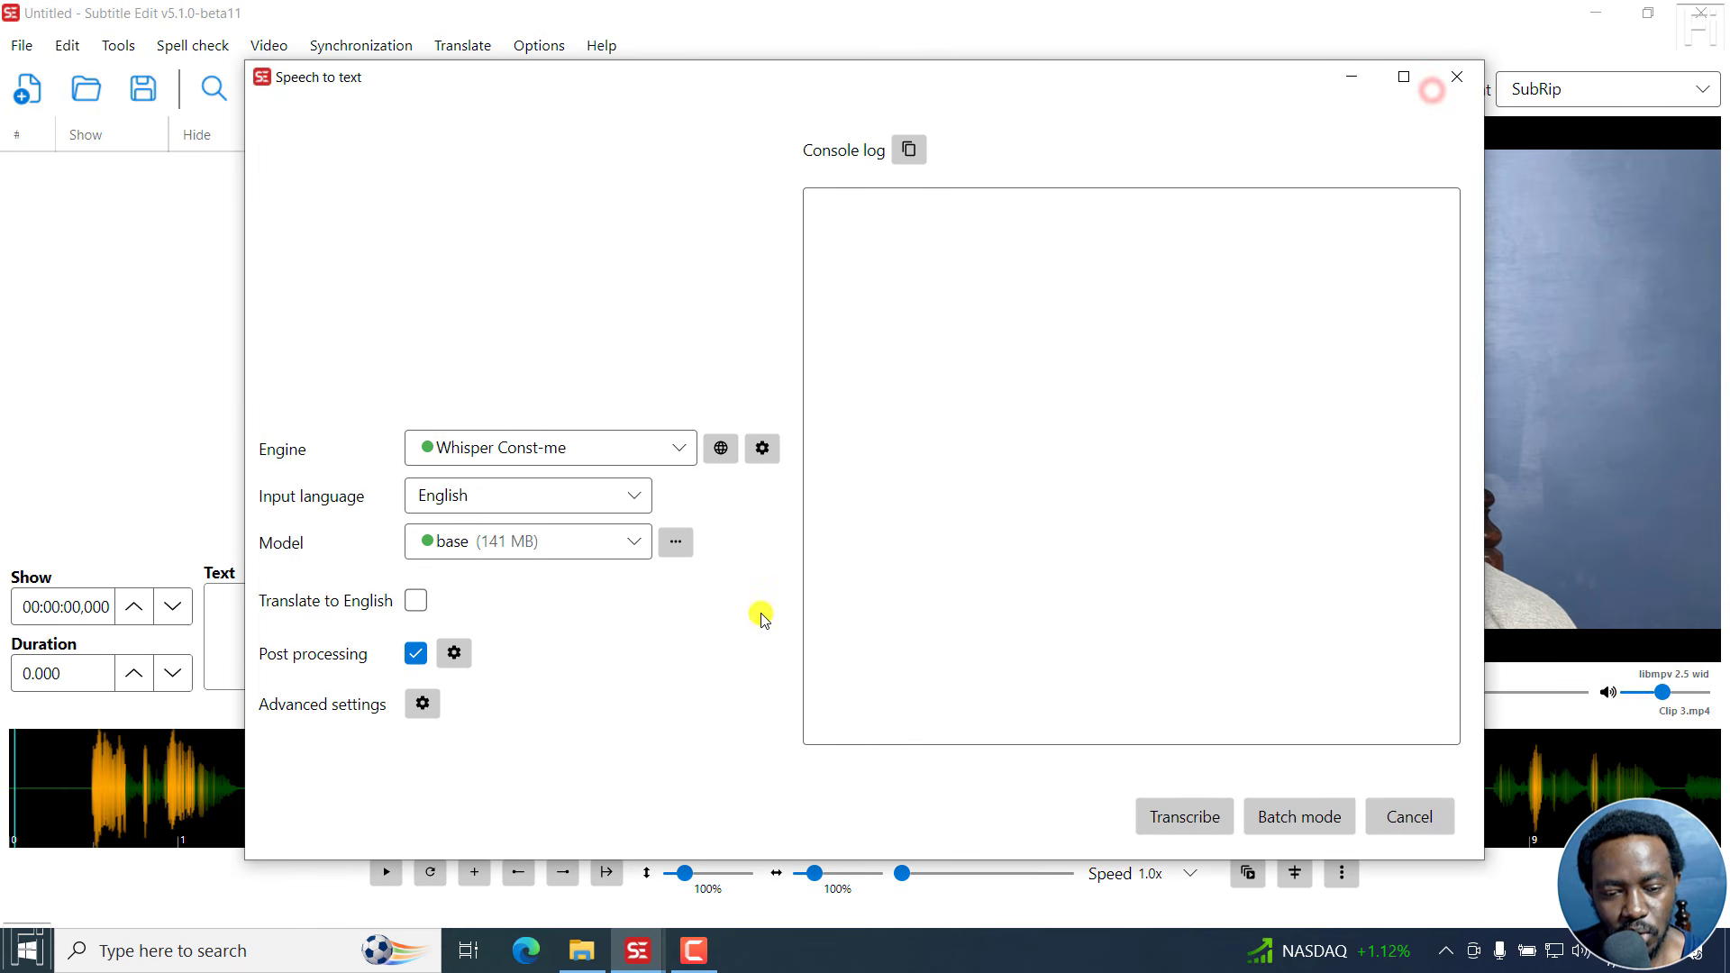
left_click(1176, 817)
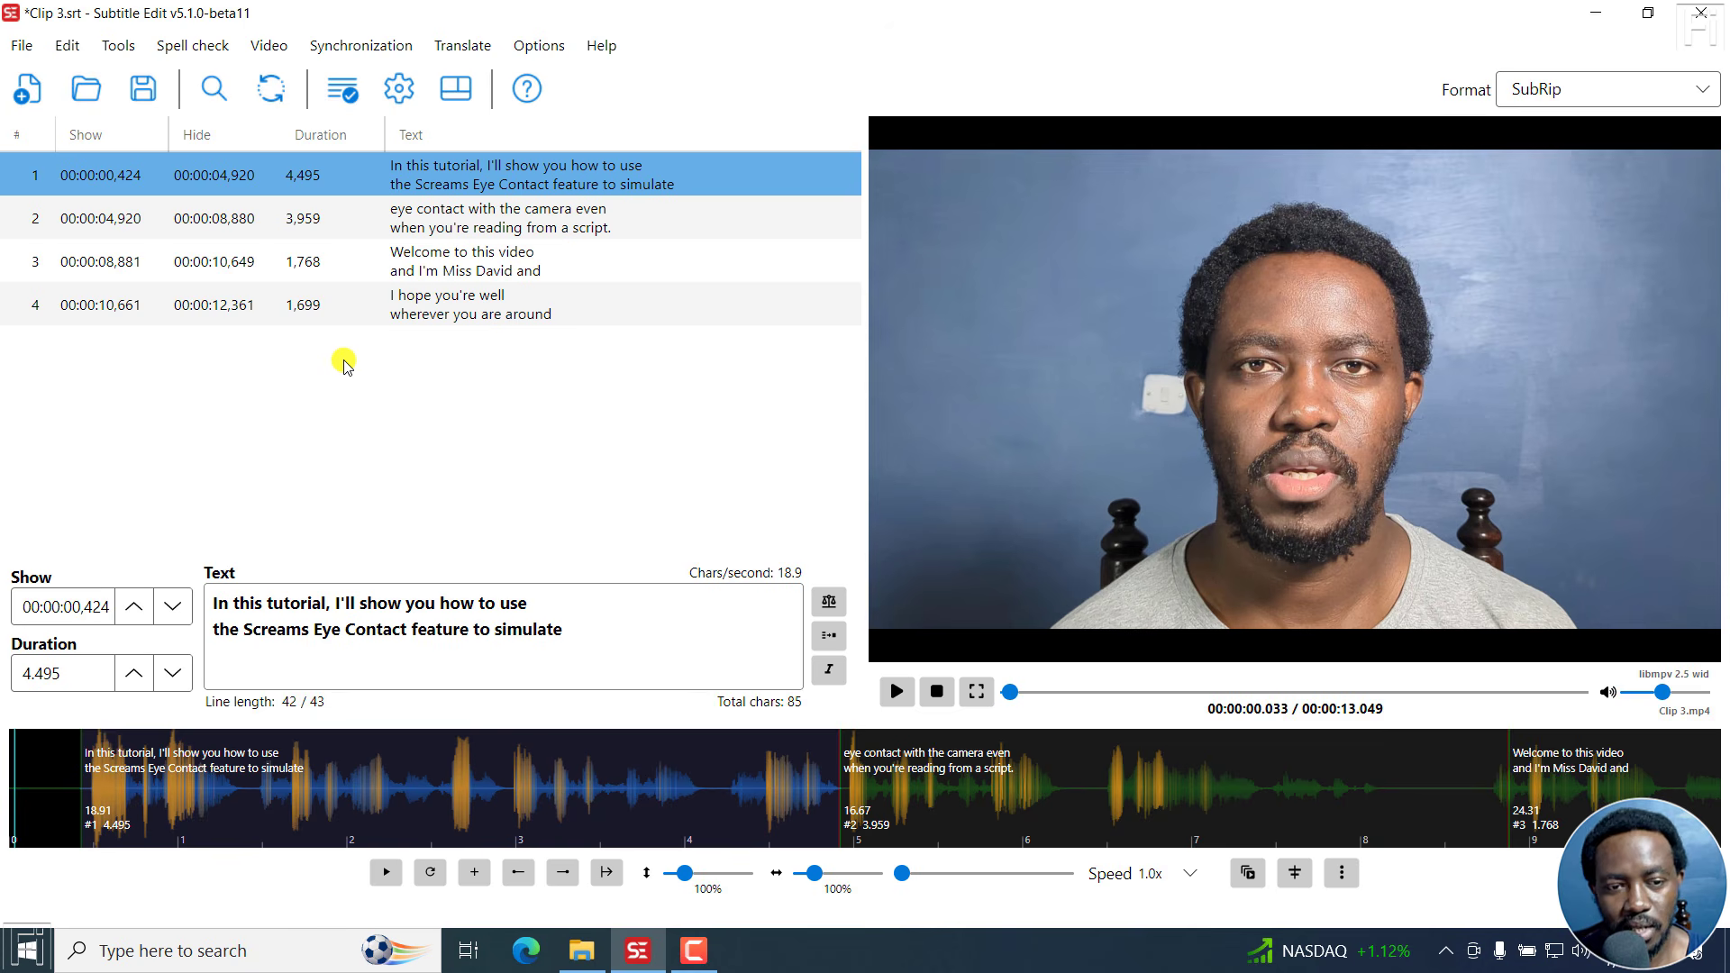
Reopen speech to text for the transcribed clip and switch the engine to Crisp ASR.
left_click(267, 47)
left_click(291, 171)
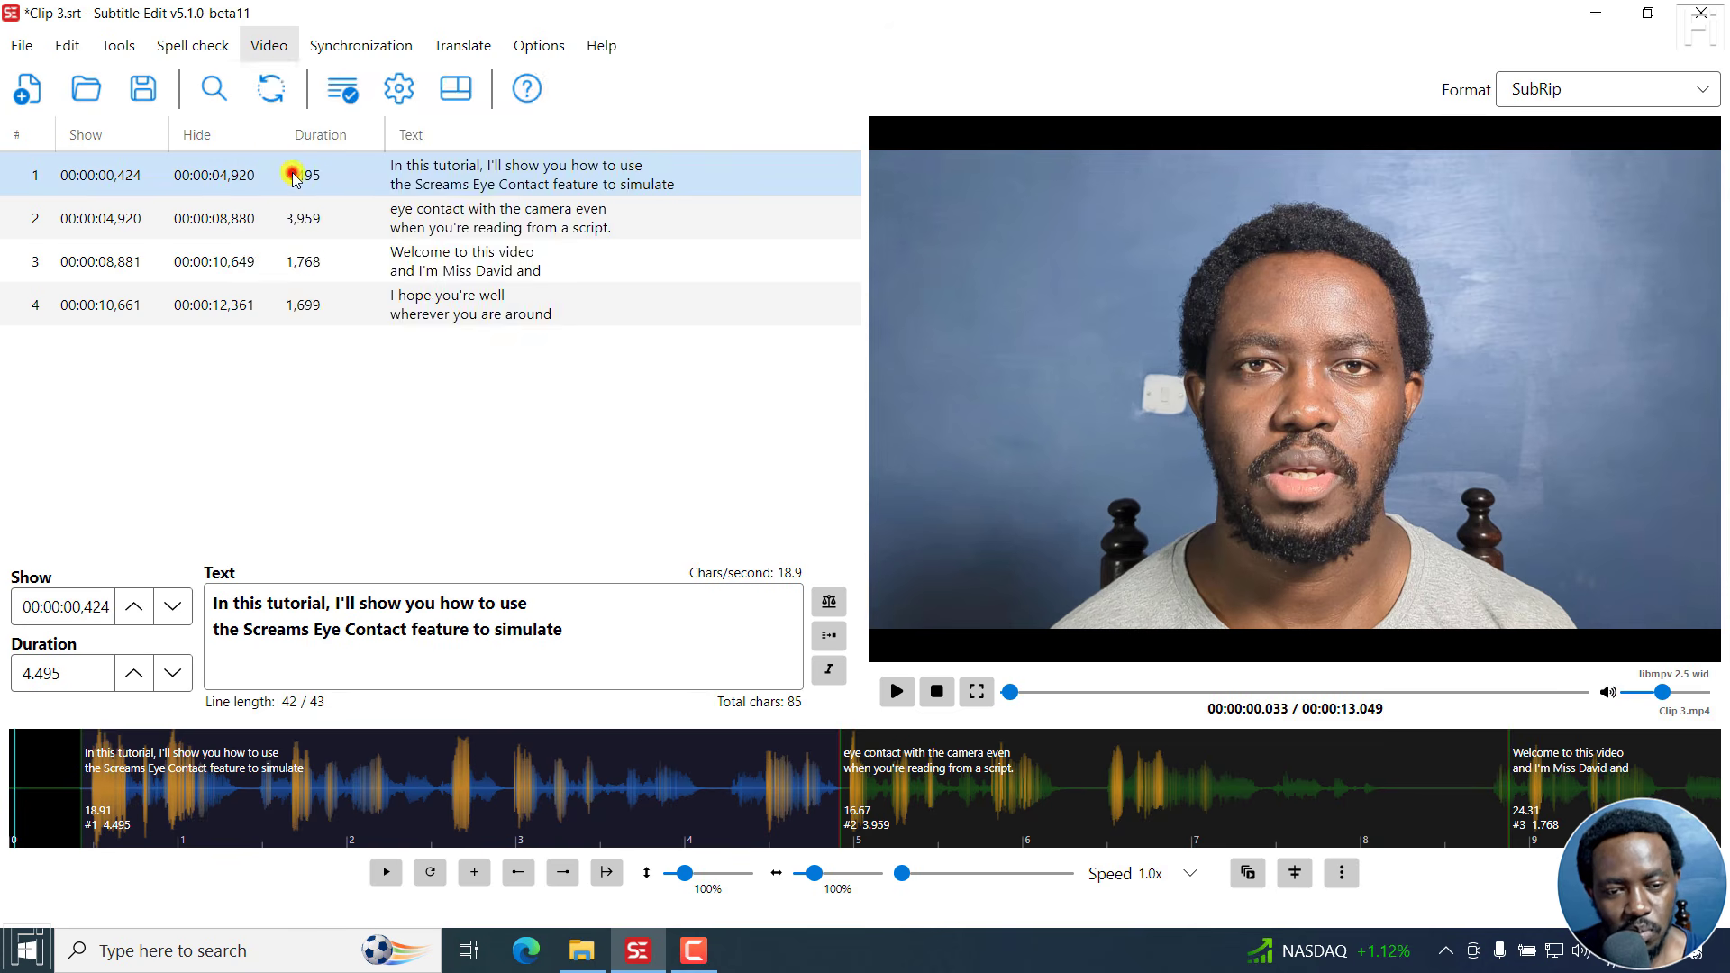
left_click(1072, 540)
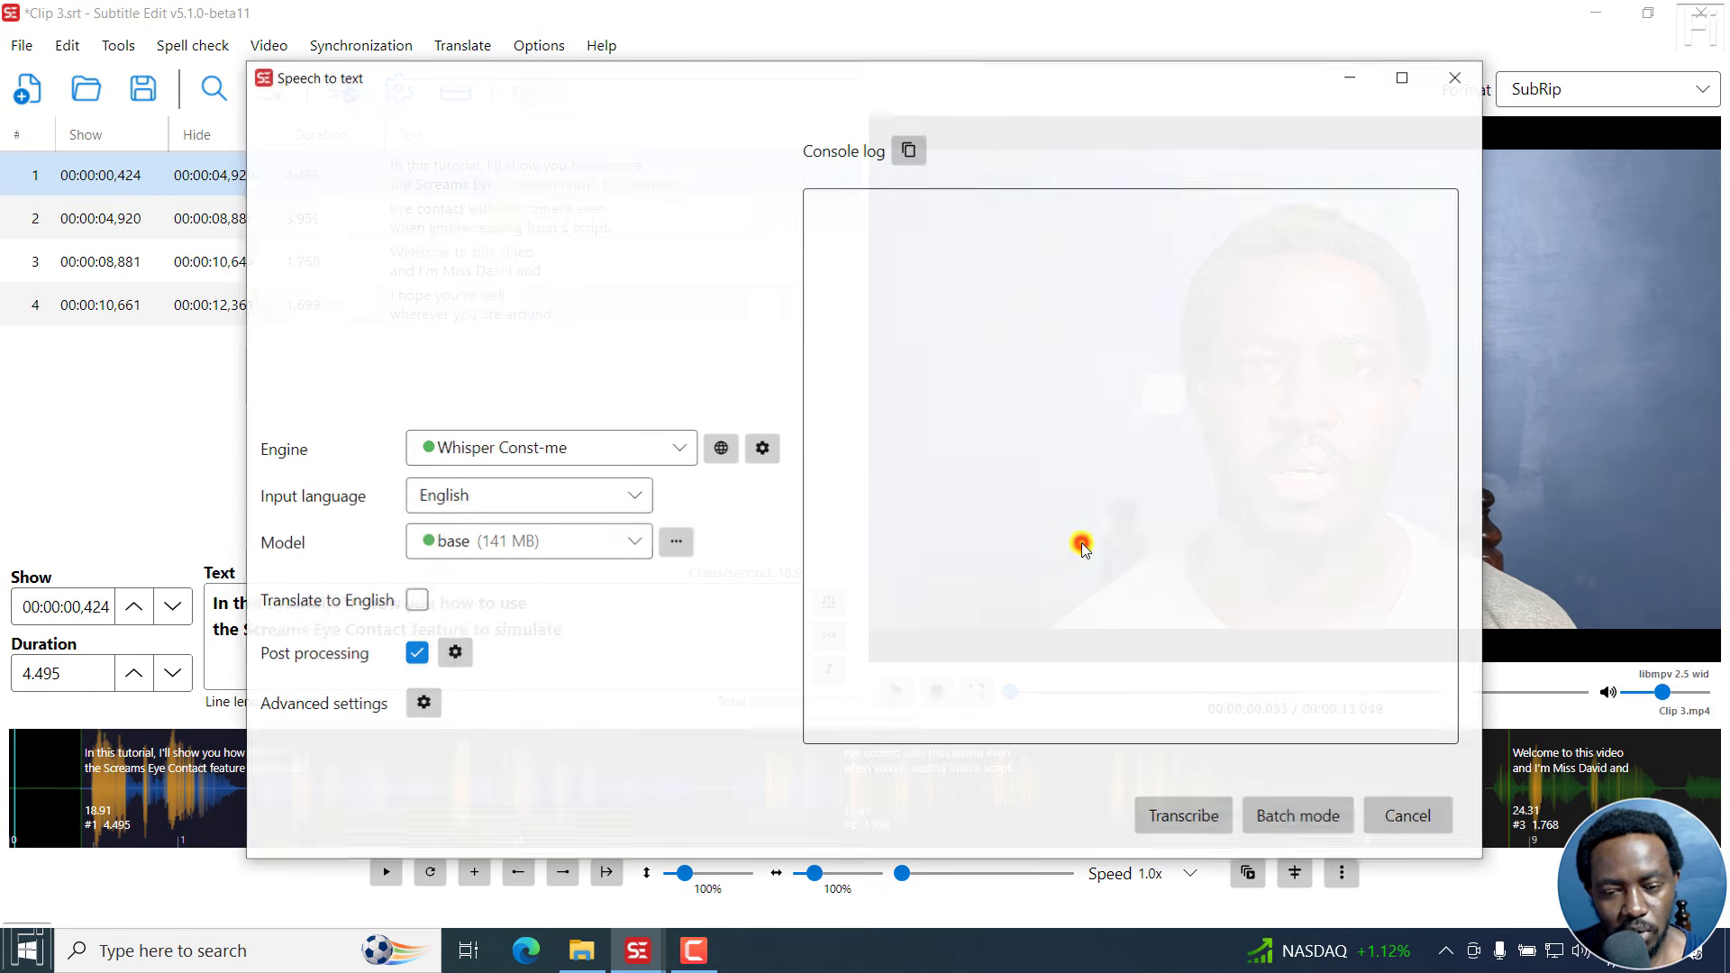
left_click(680, 447)
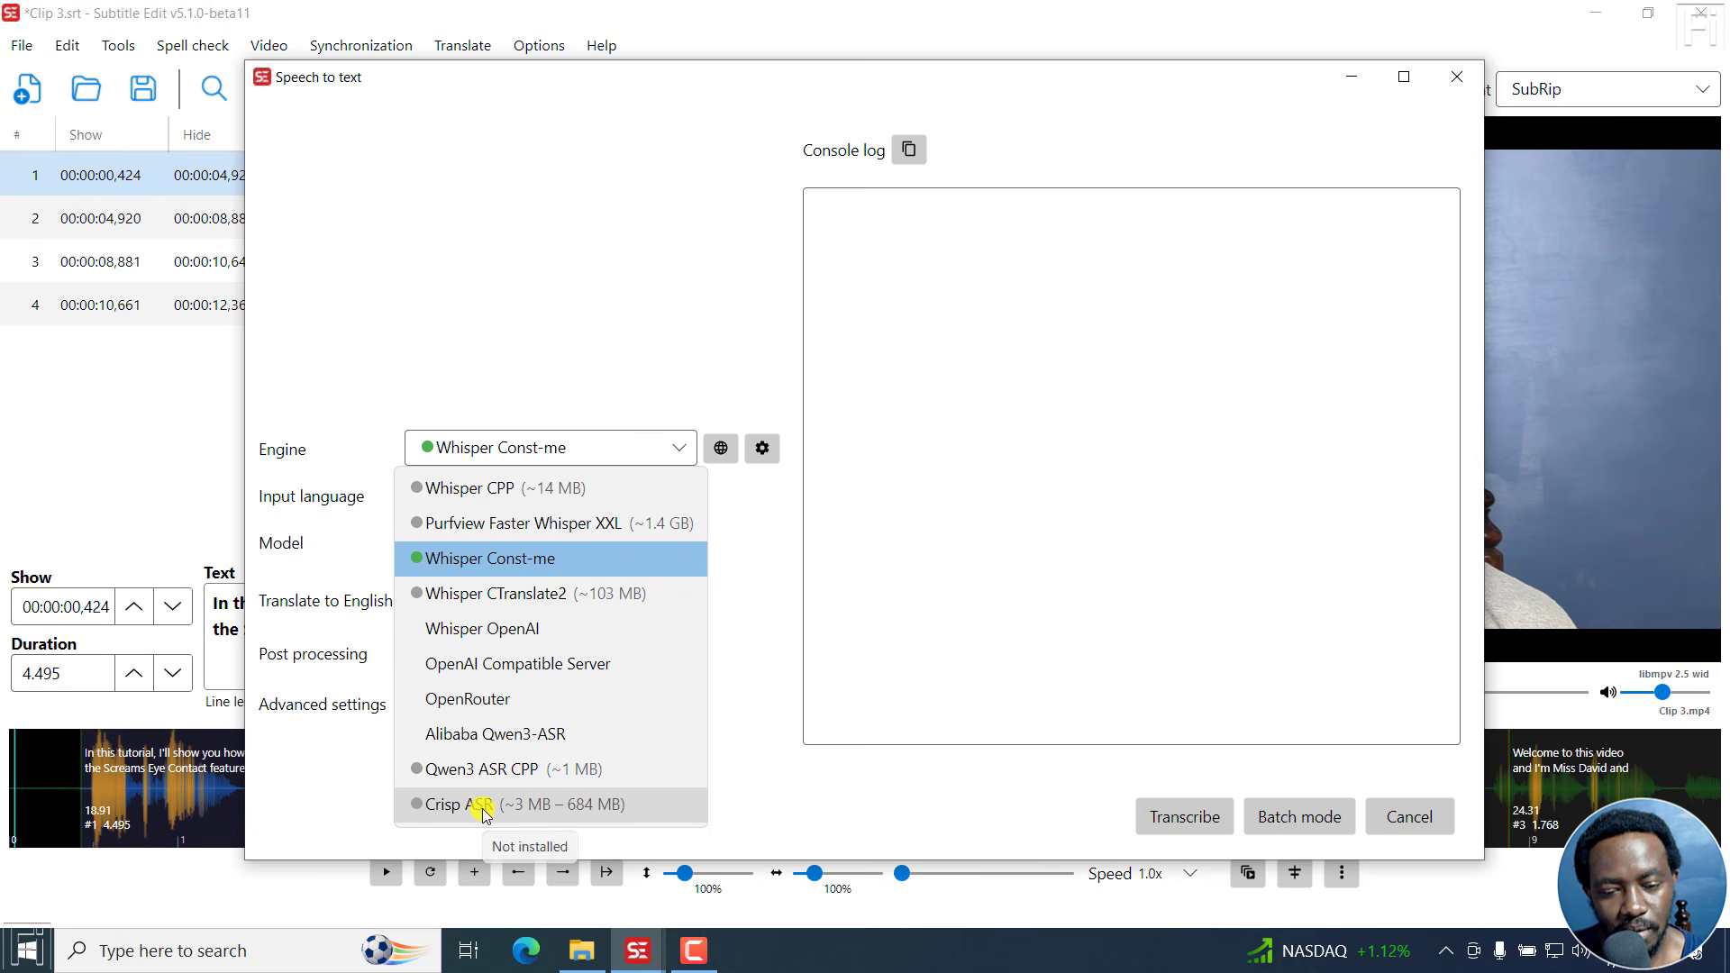
left_click(581, 805)
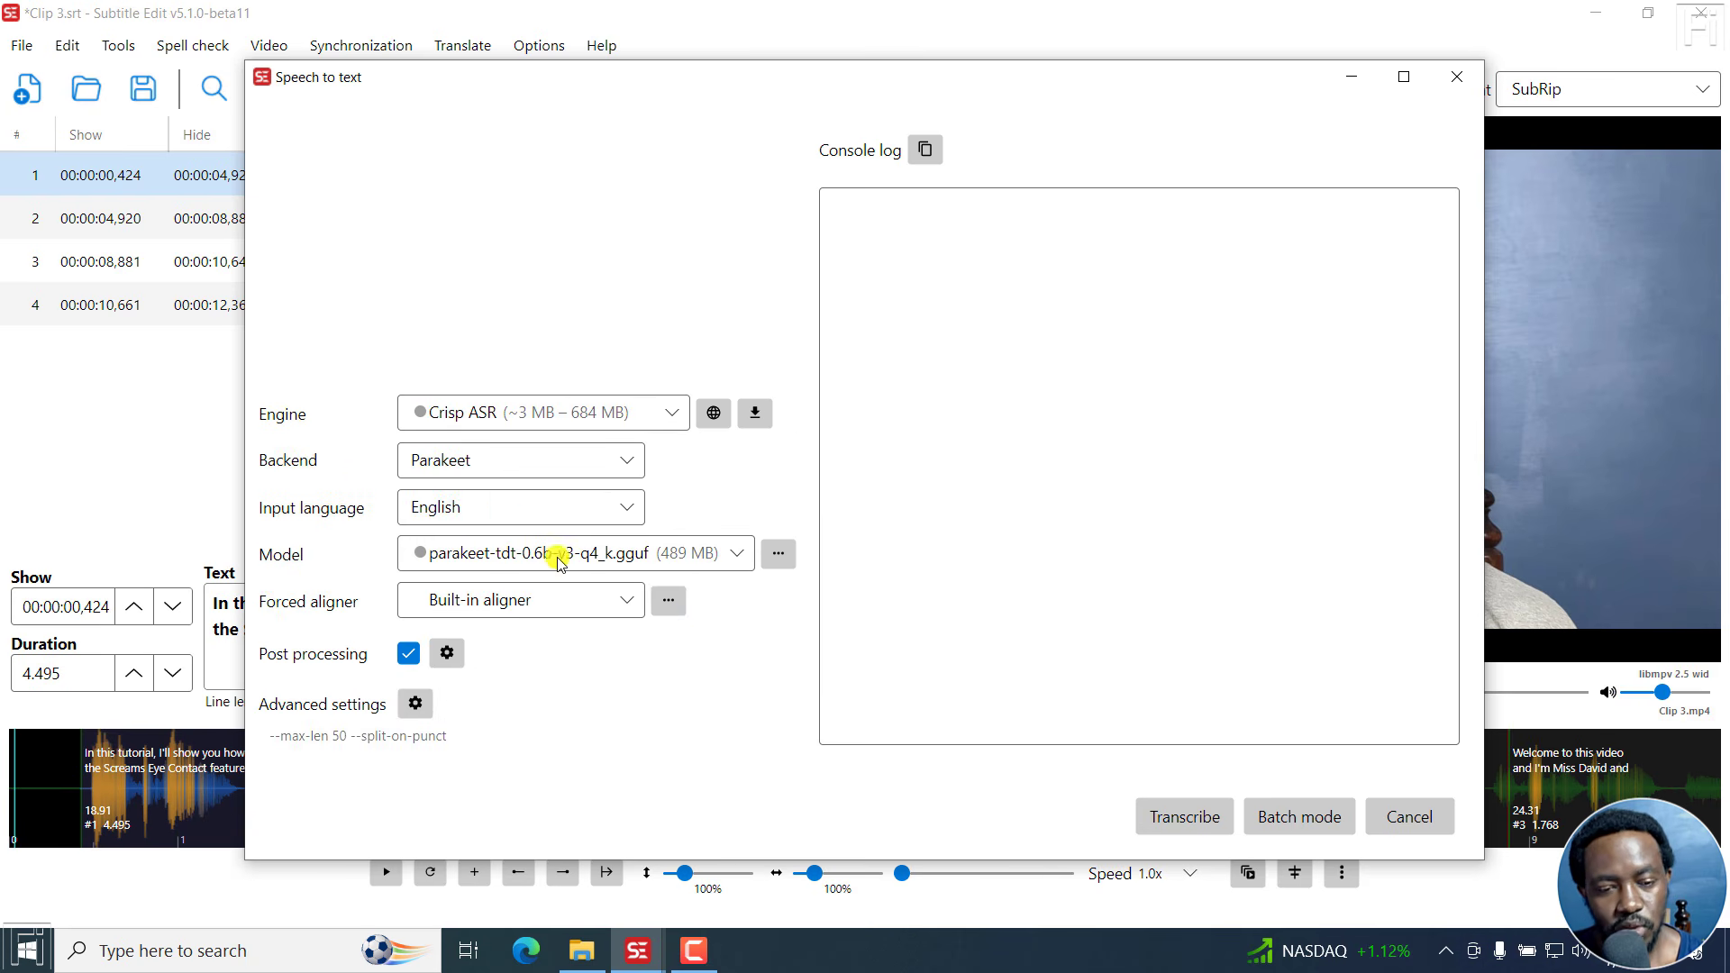
Examine the backend, model and forced aligner choices offered for the Crisp ASR engine.
left_click(627, 467)
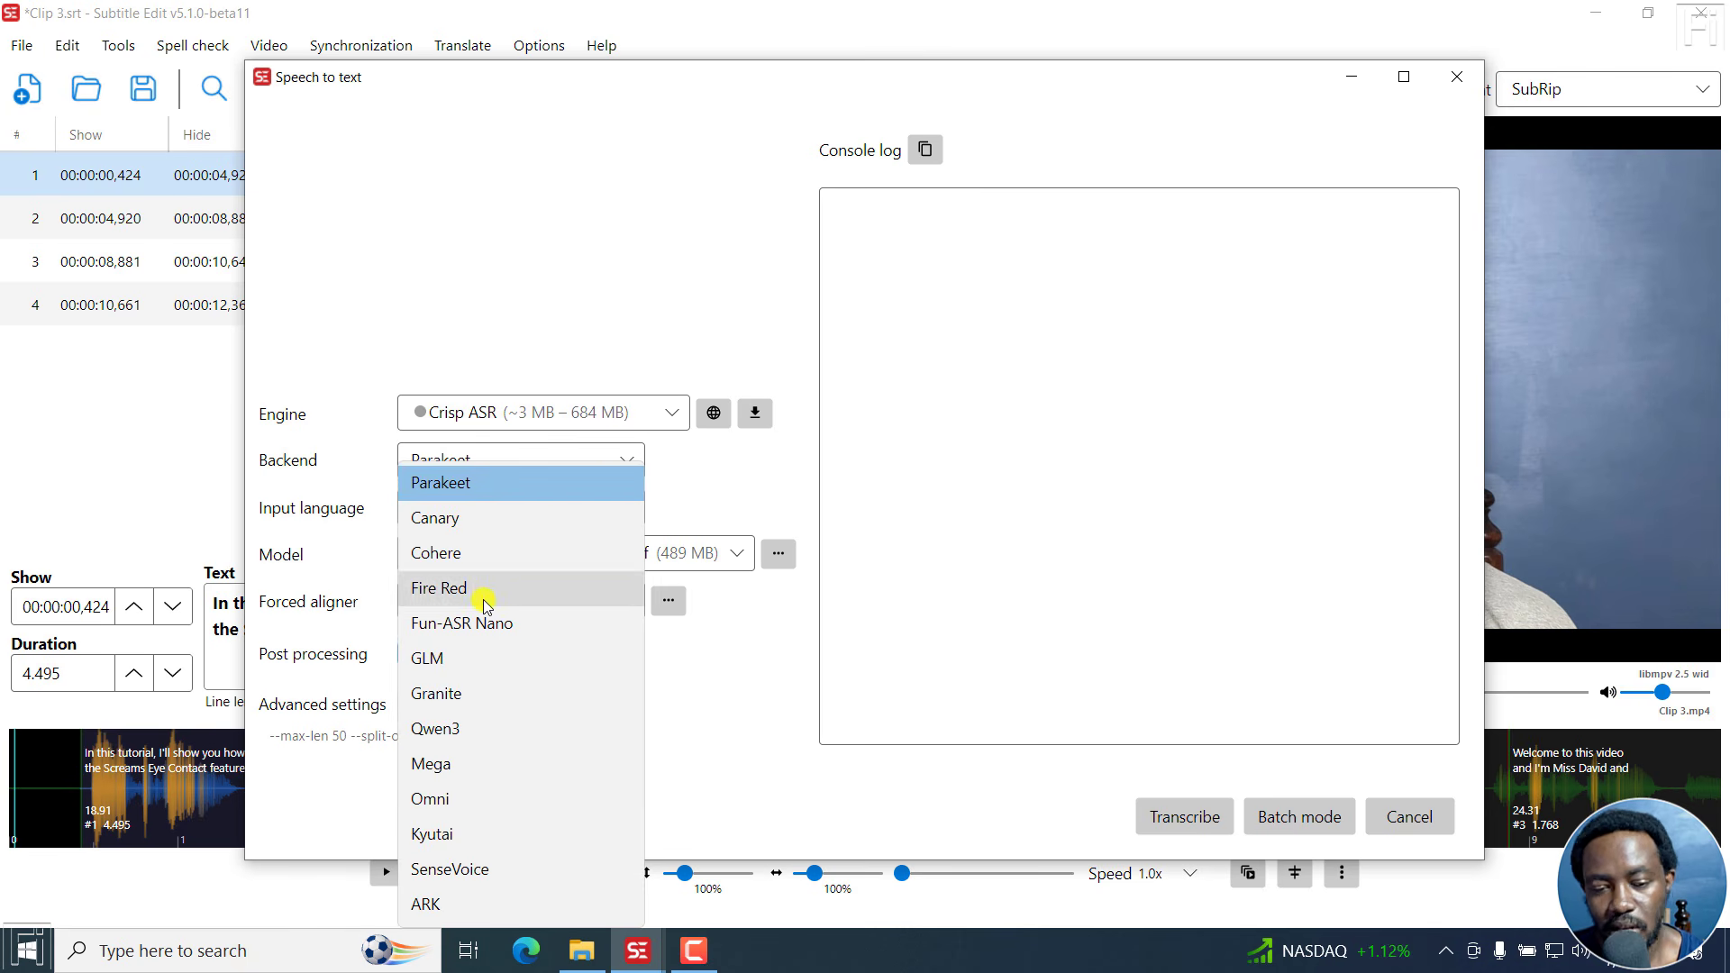
left_click(771, 734)
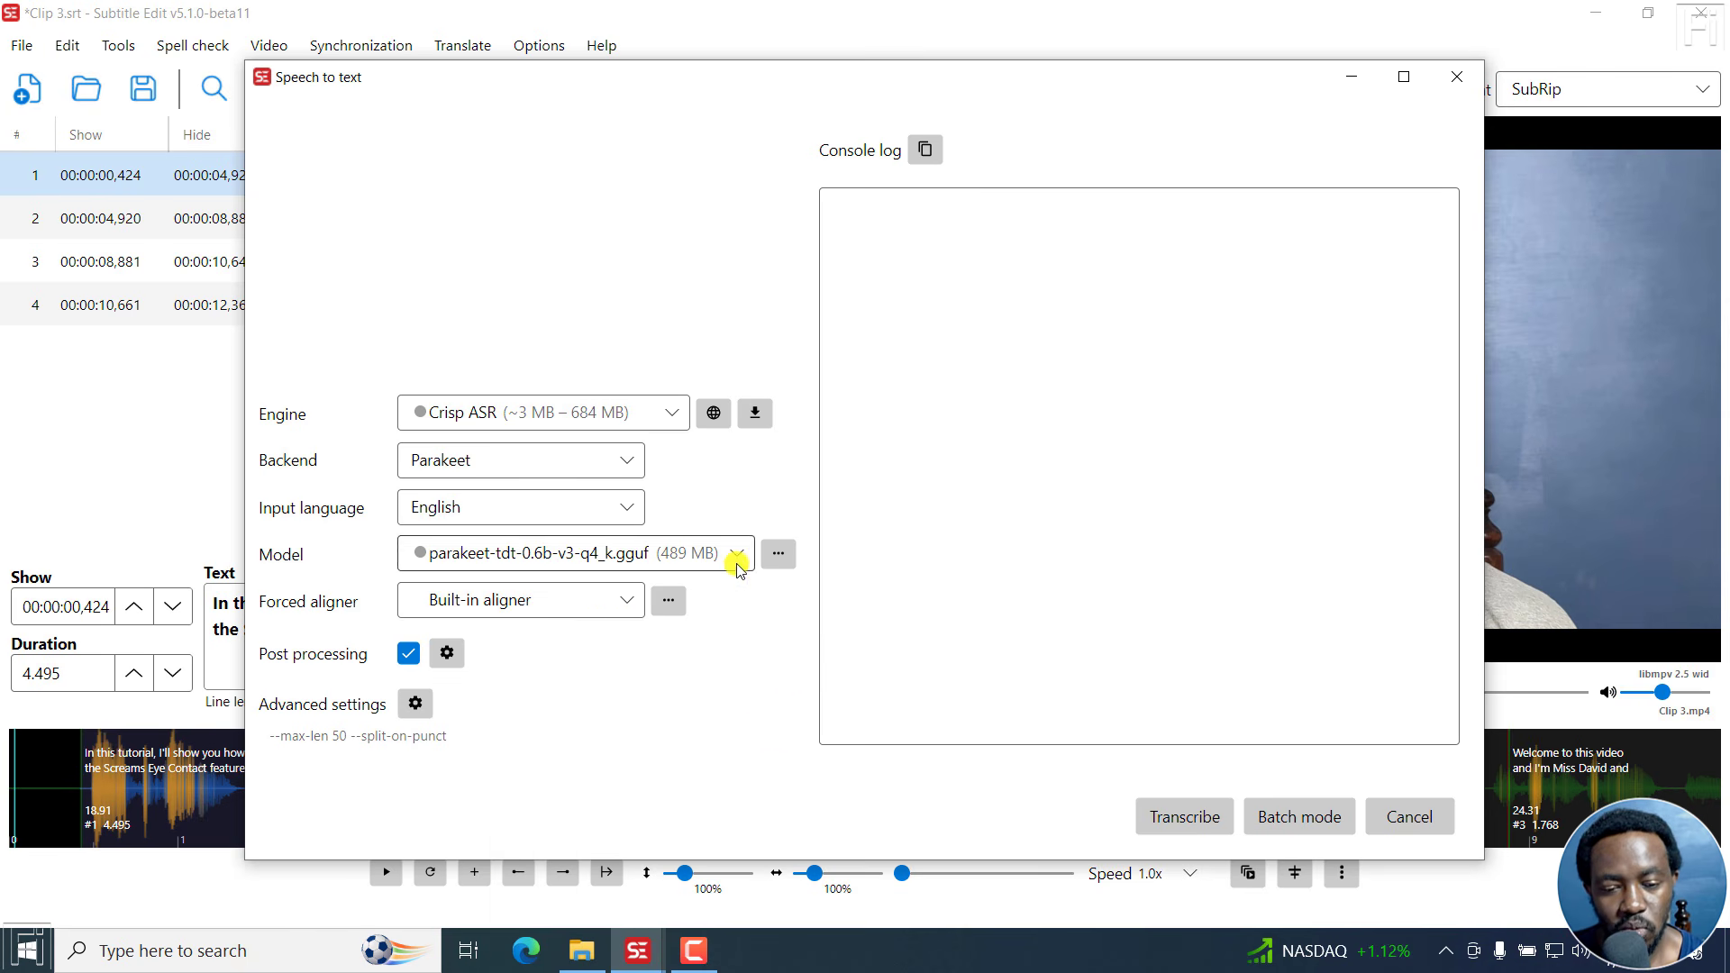
left_click(737, 555)
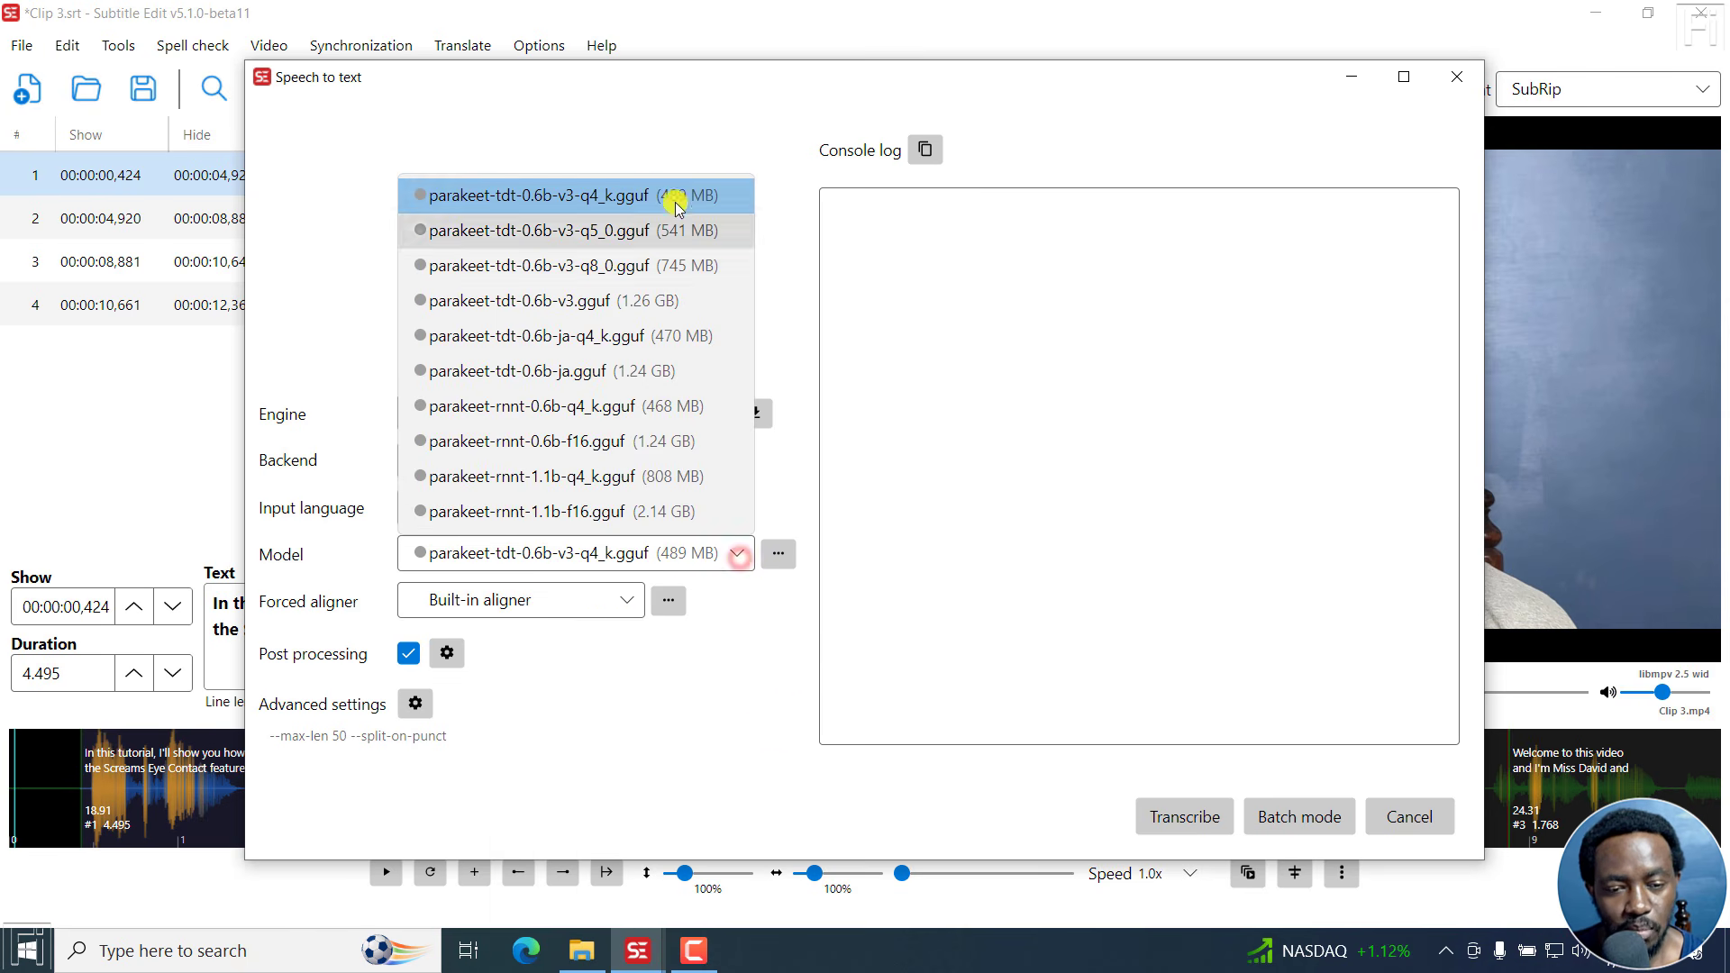
left_click(738, 679)
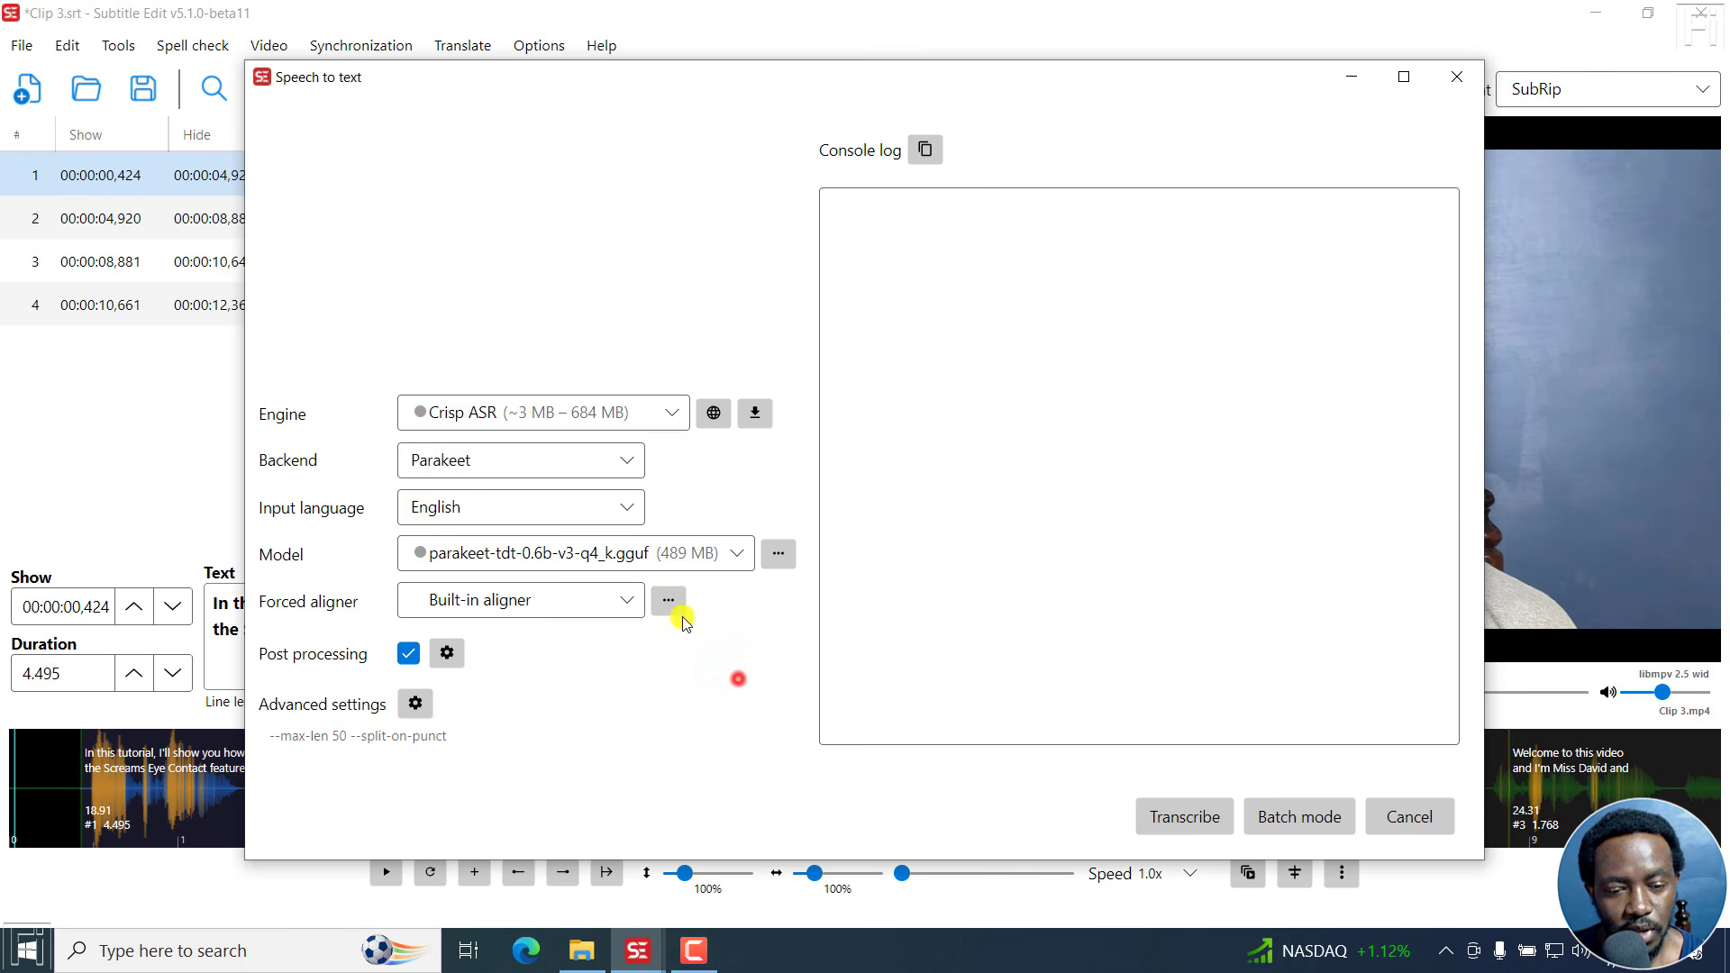
left_click(629, 600)
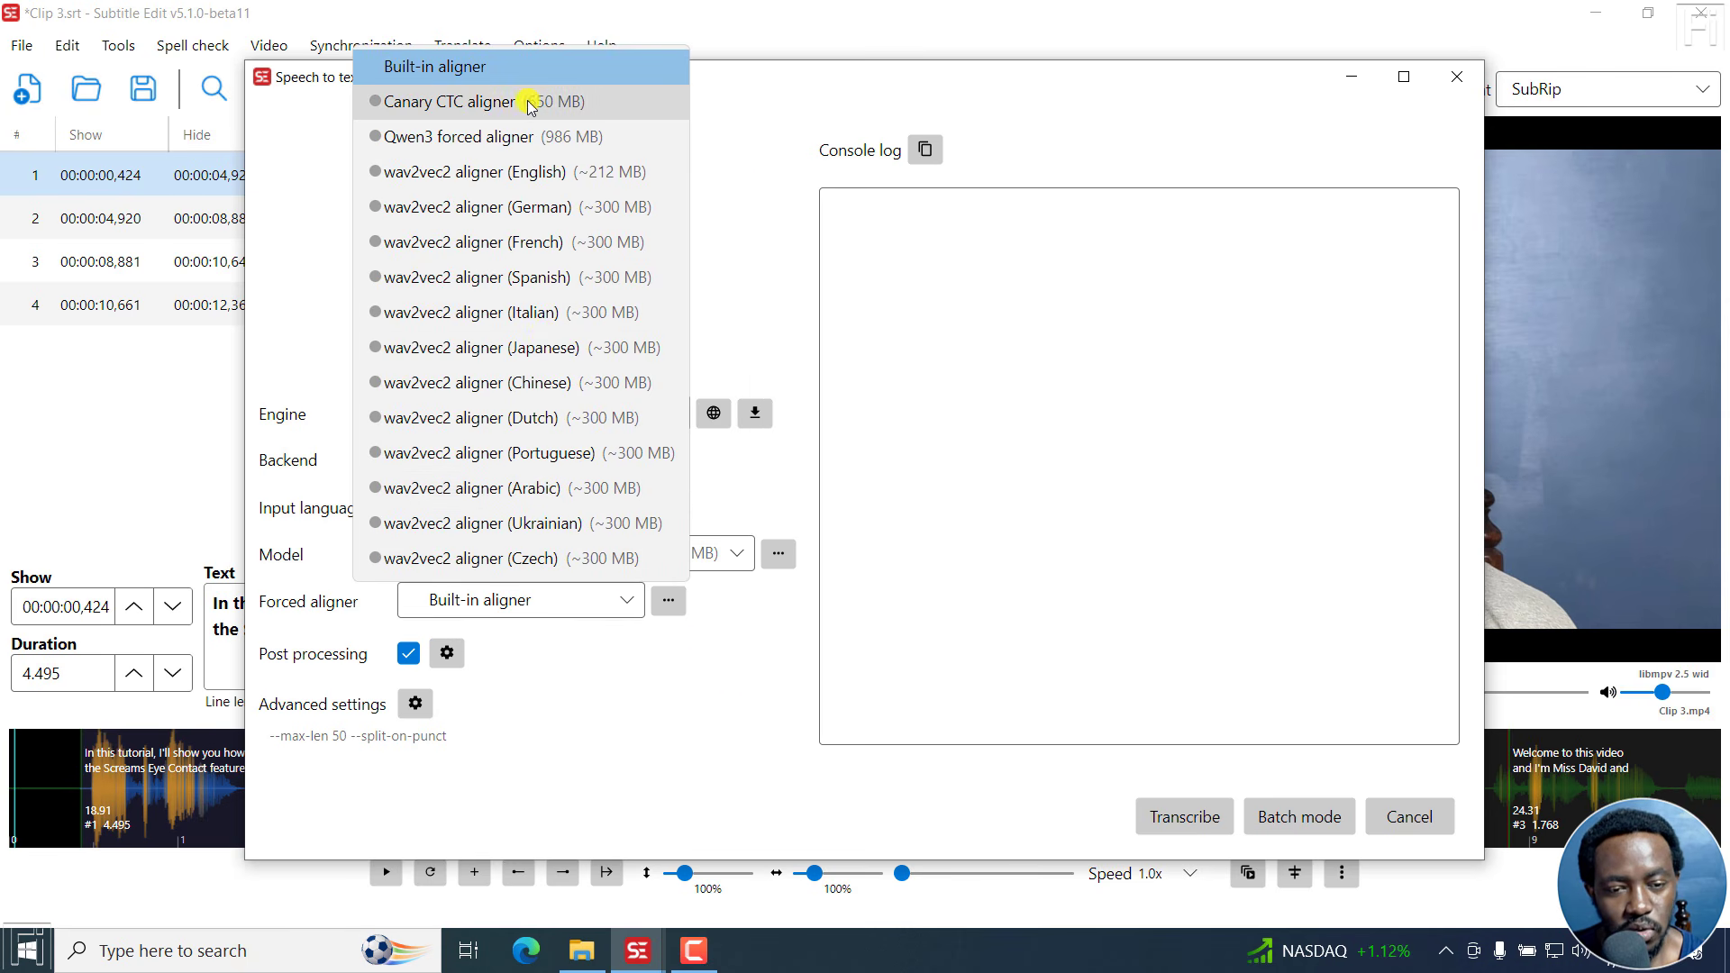
left_click(726, 486)
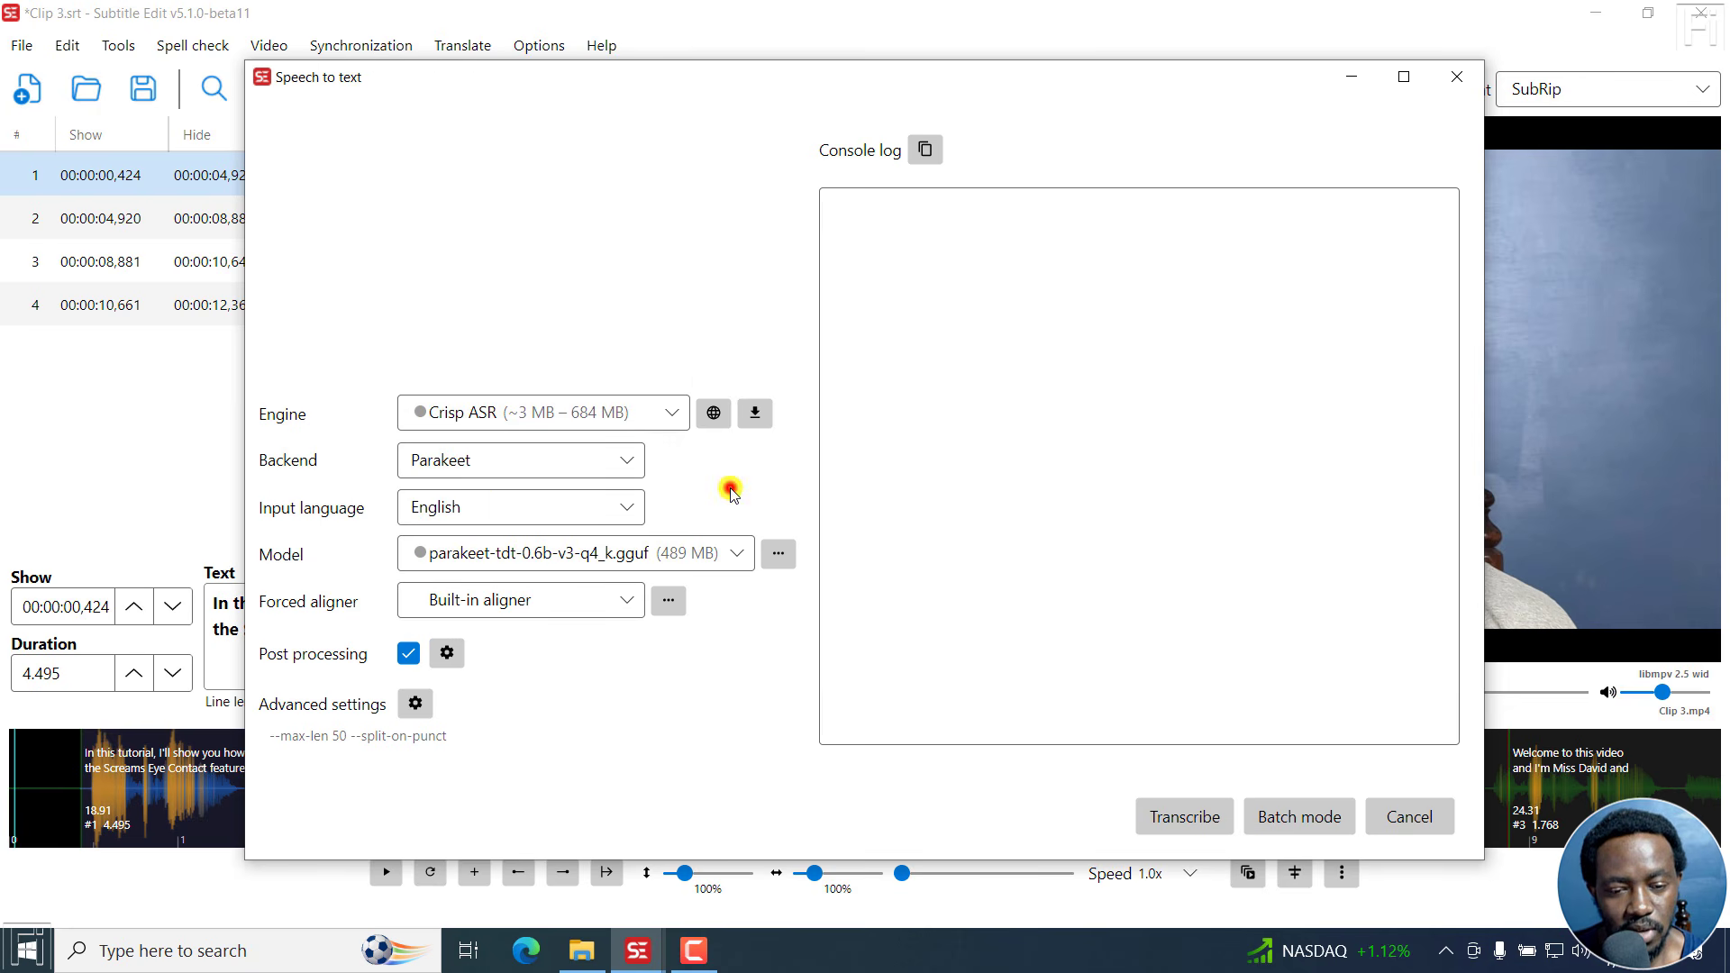
Download the Crisp ASR engine in its CPU version, using the Standard build.
left_click(755, 414)
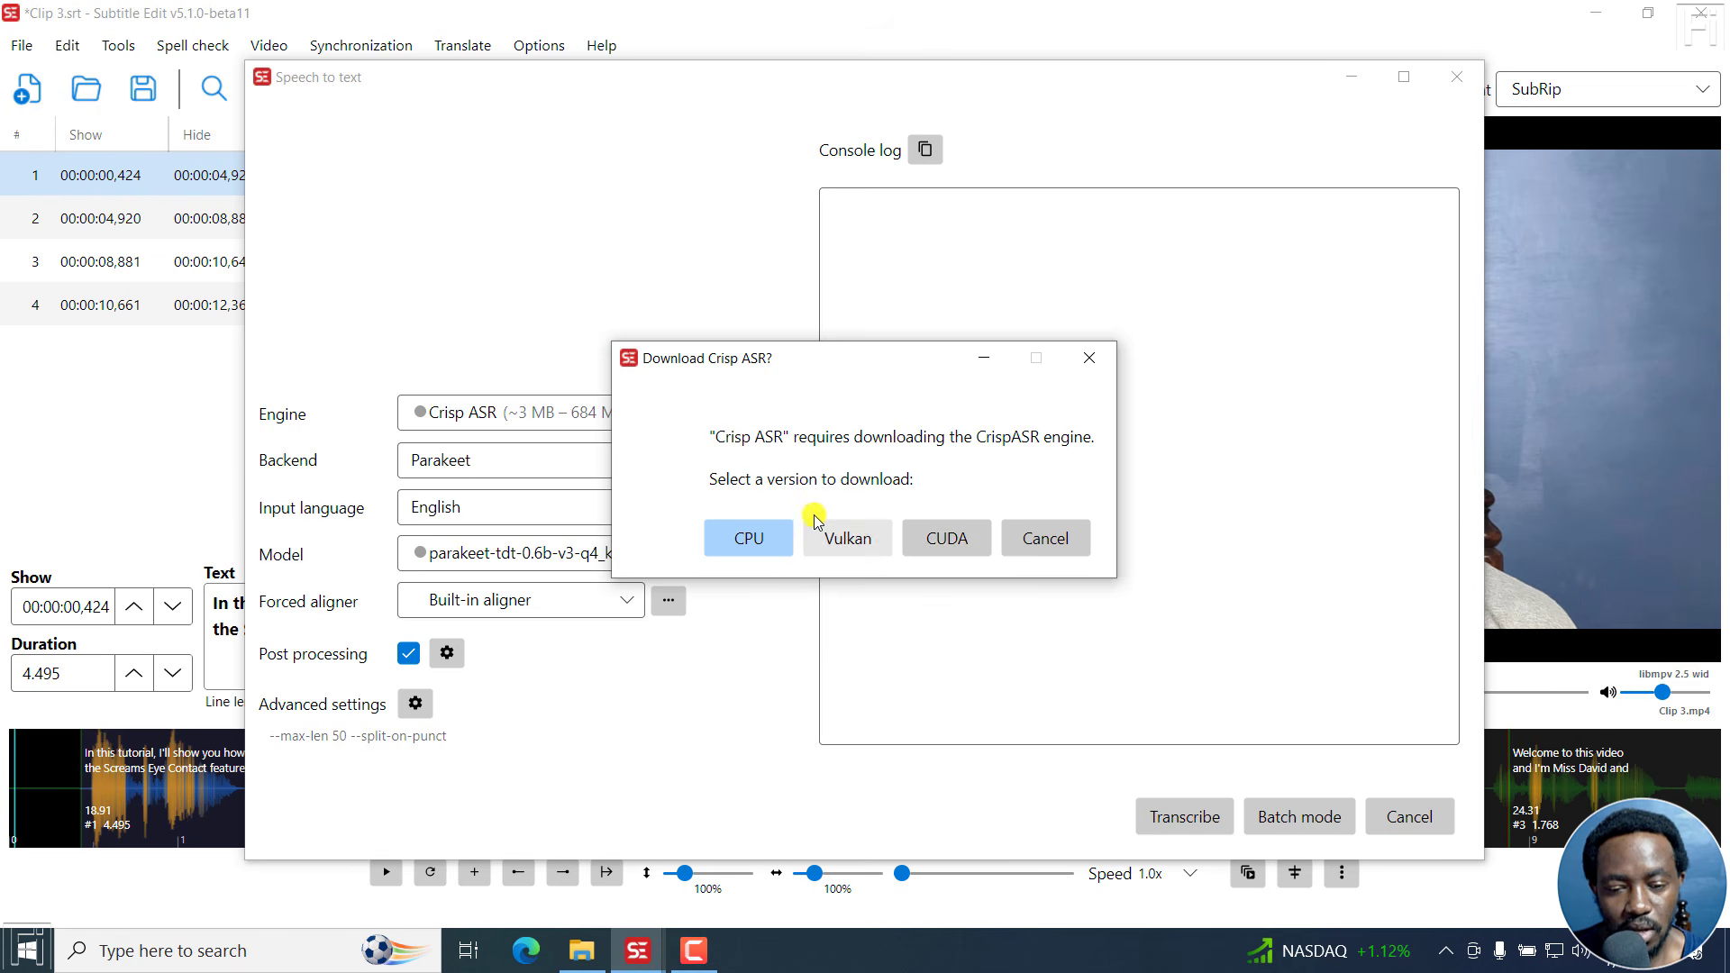
left_click(745, 541)
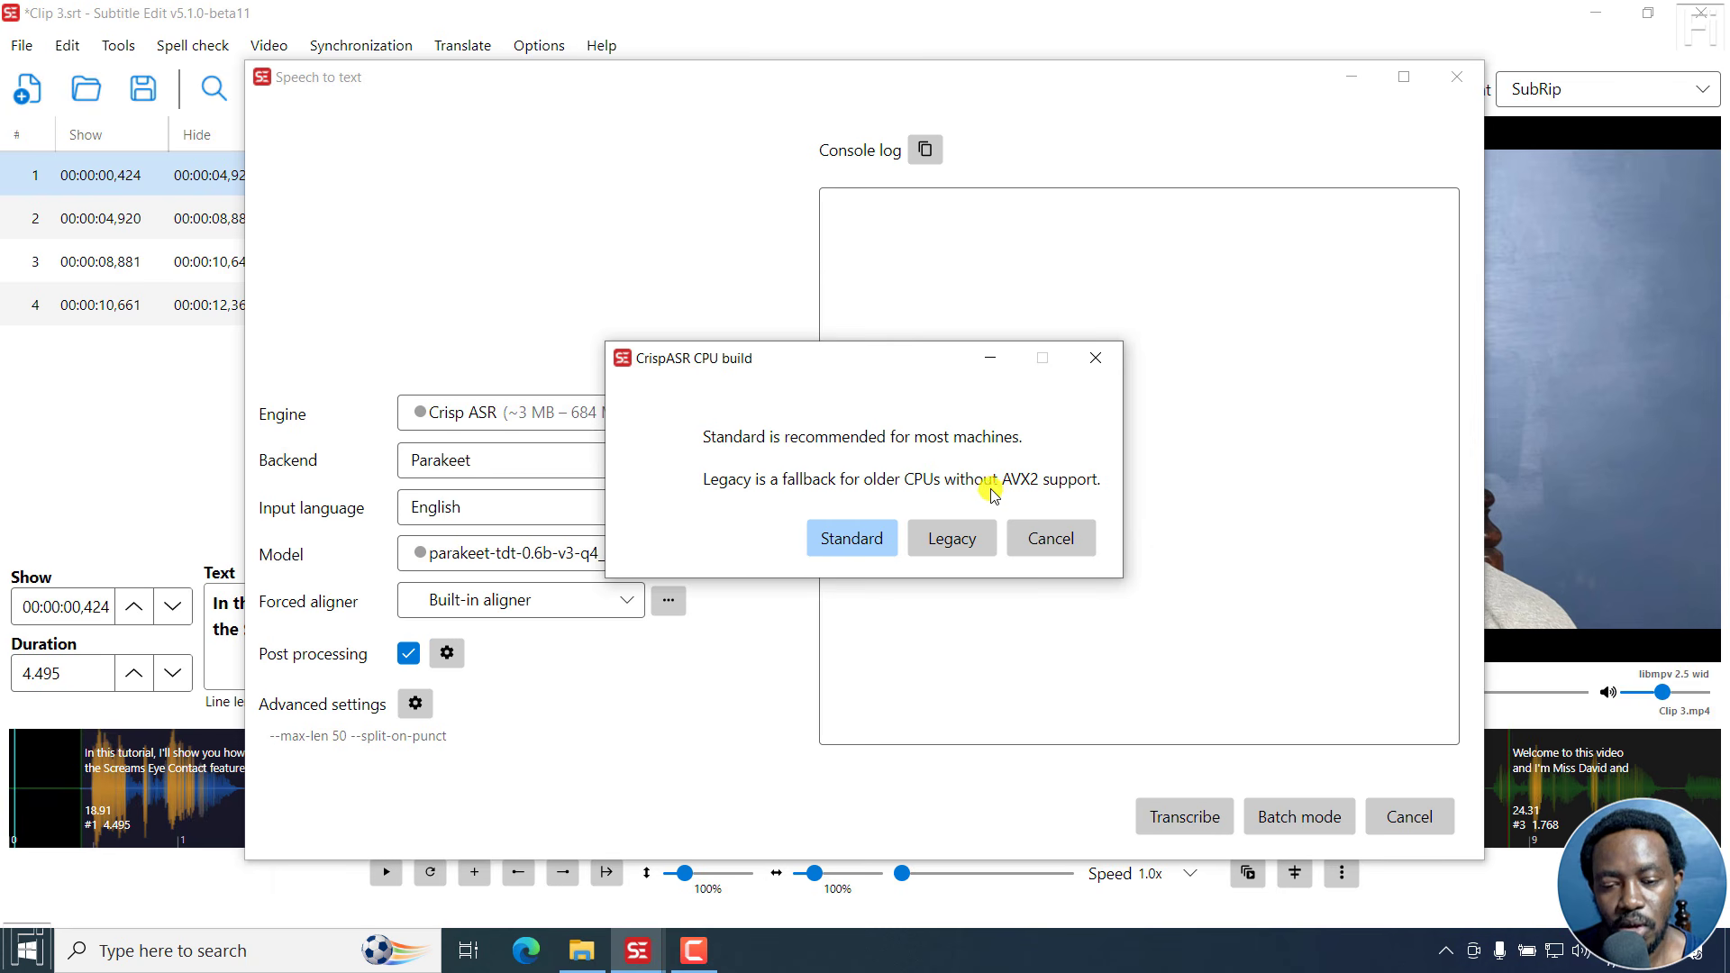
left_click(845, 541)
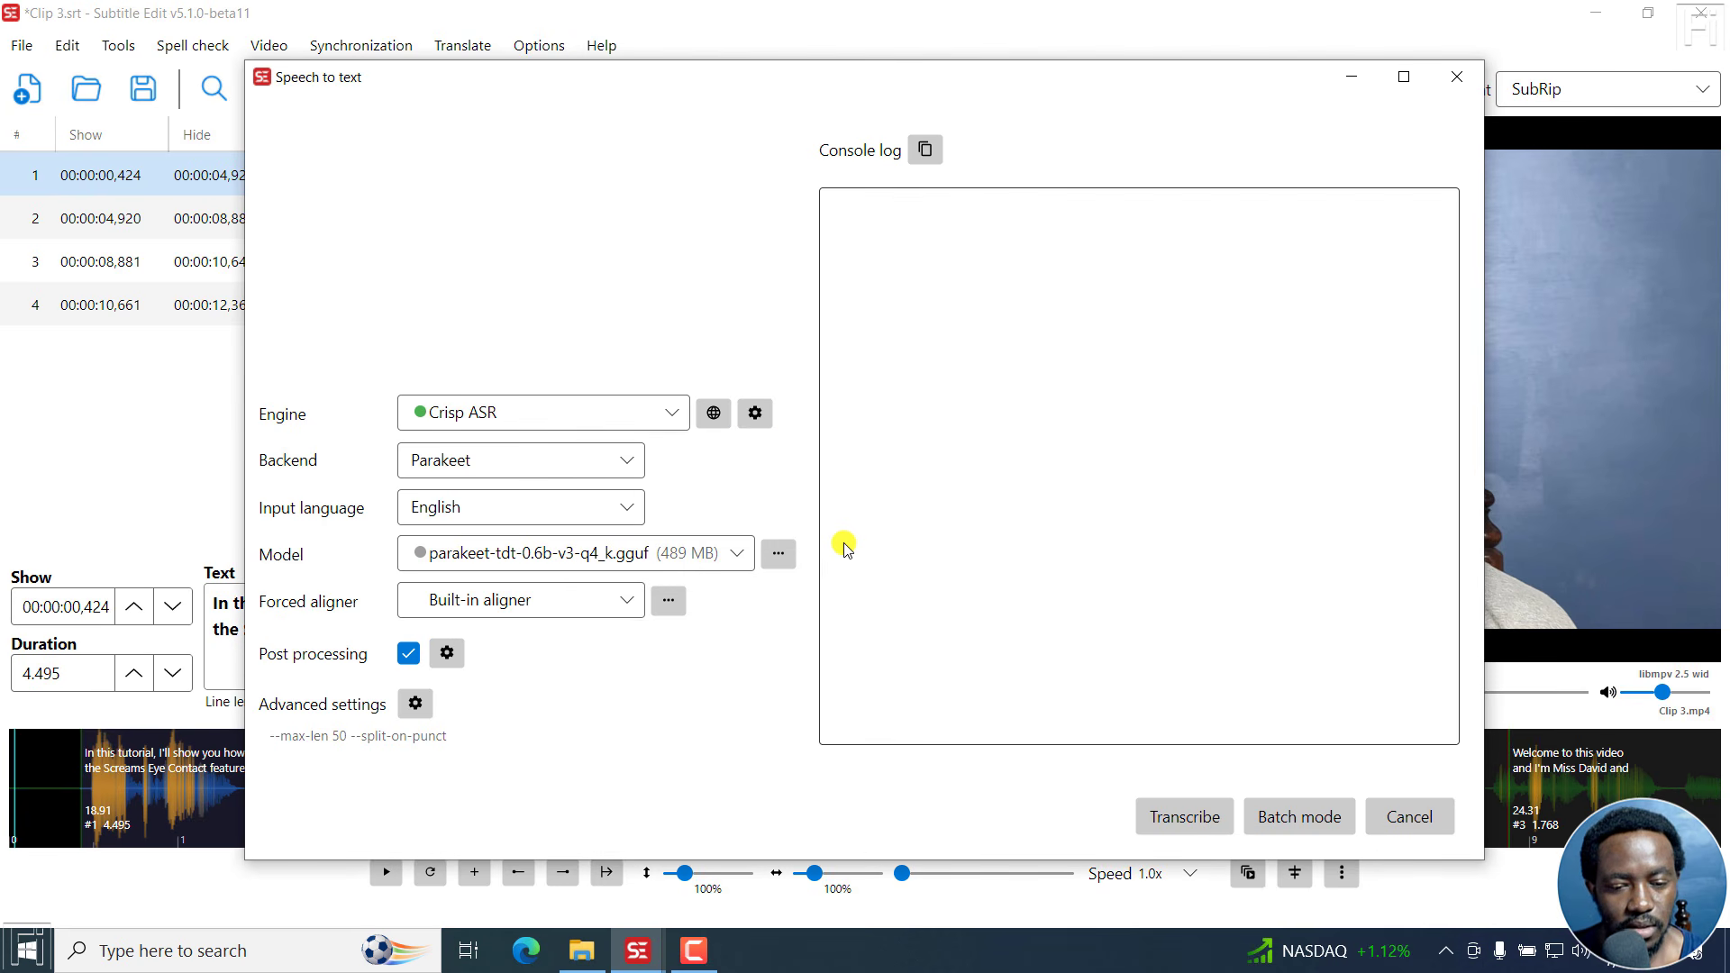
Check the downloadable Parakeet models and download parakeet-tdt-0.6b-v3-q4_k.gguf (489 MB).
left_click(780, 555)
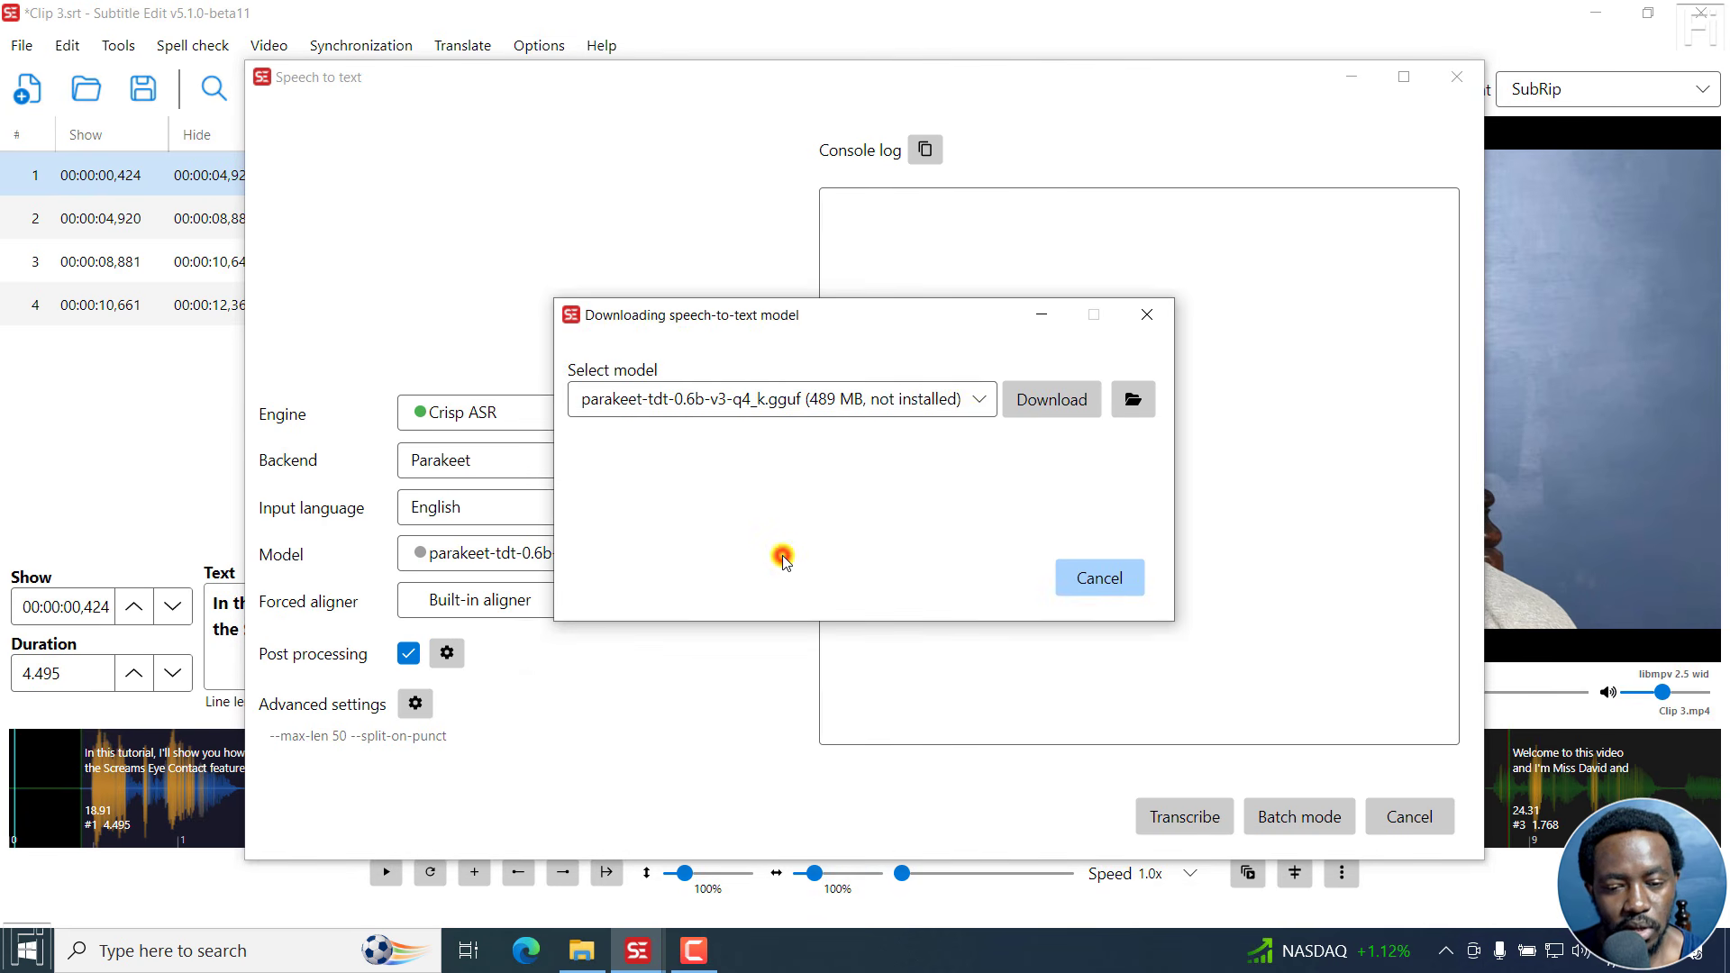
left_click(968, 401)
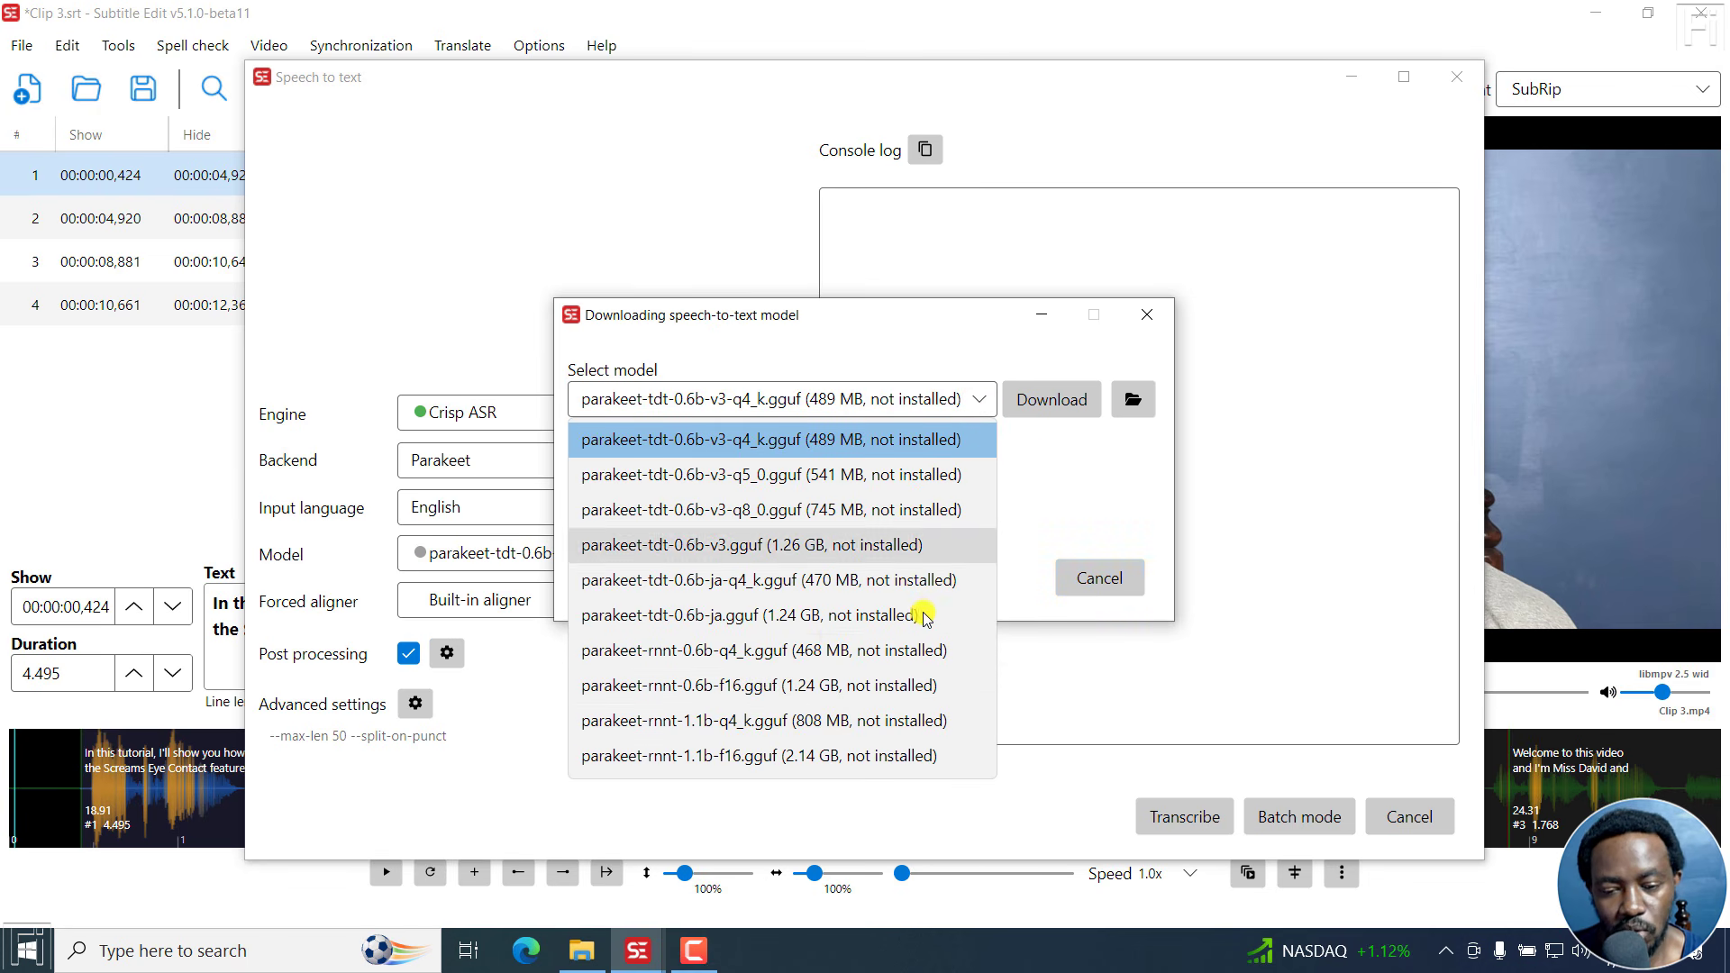
left_click(1037, 472)
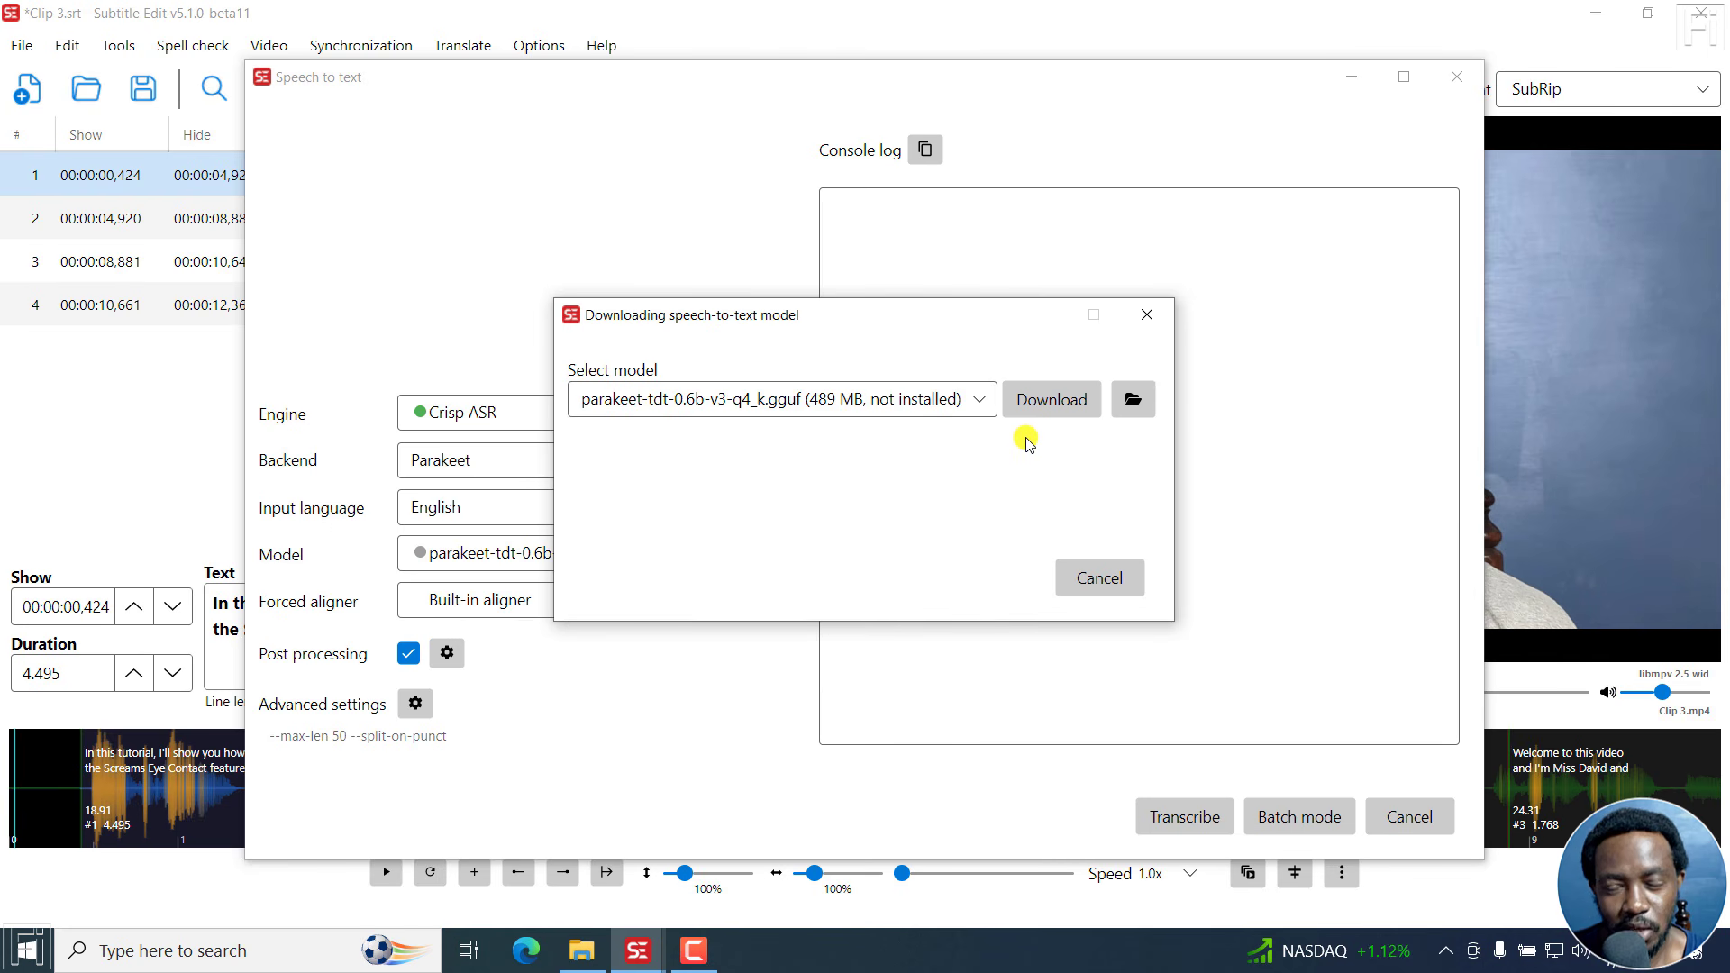
left_click(1038, 396)
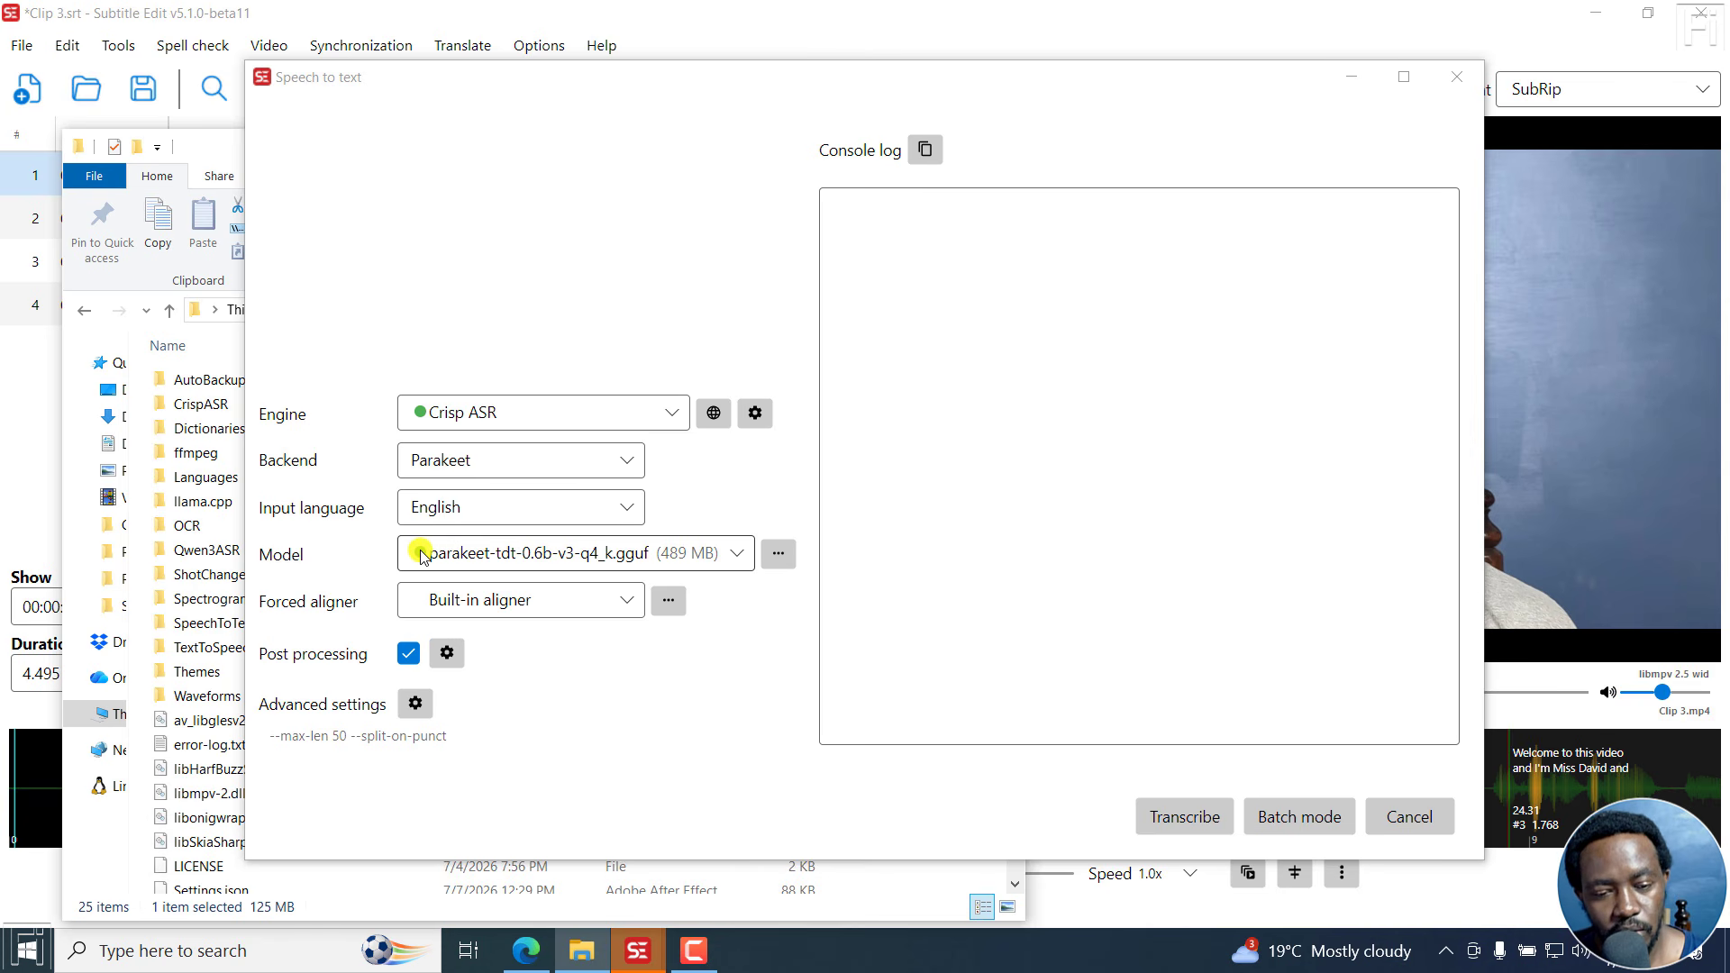
Choose the Qwen3 forced aligner (986 MB) as the forced aligner for the Crisp ASR transcription.
left_click(623, 601)
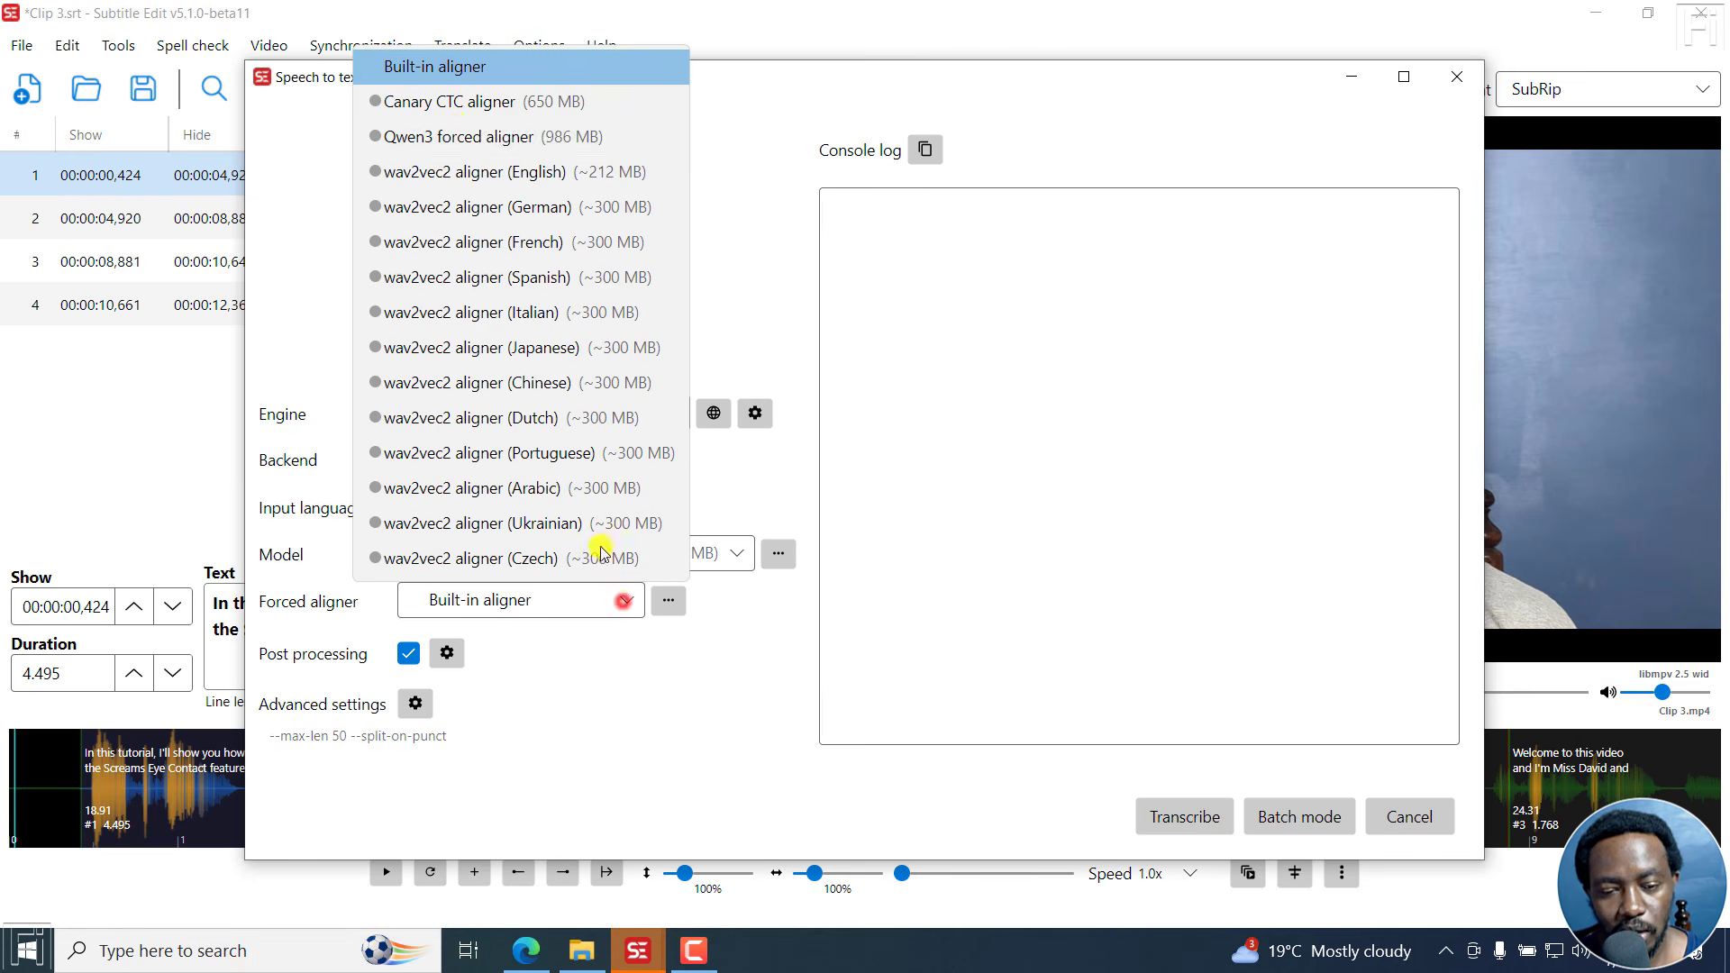
left_click(445, 141)
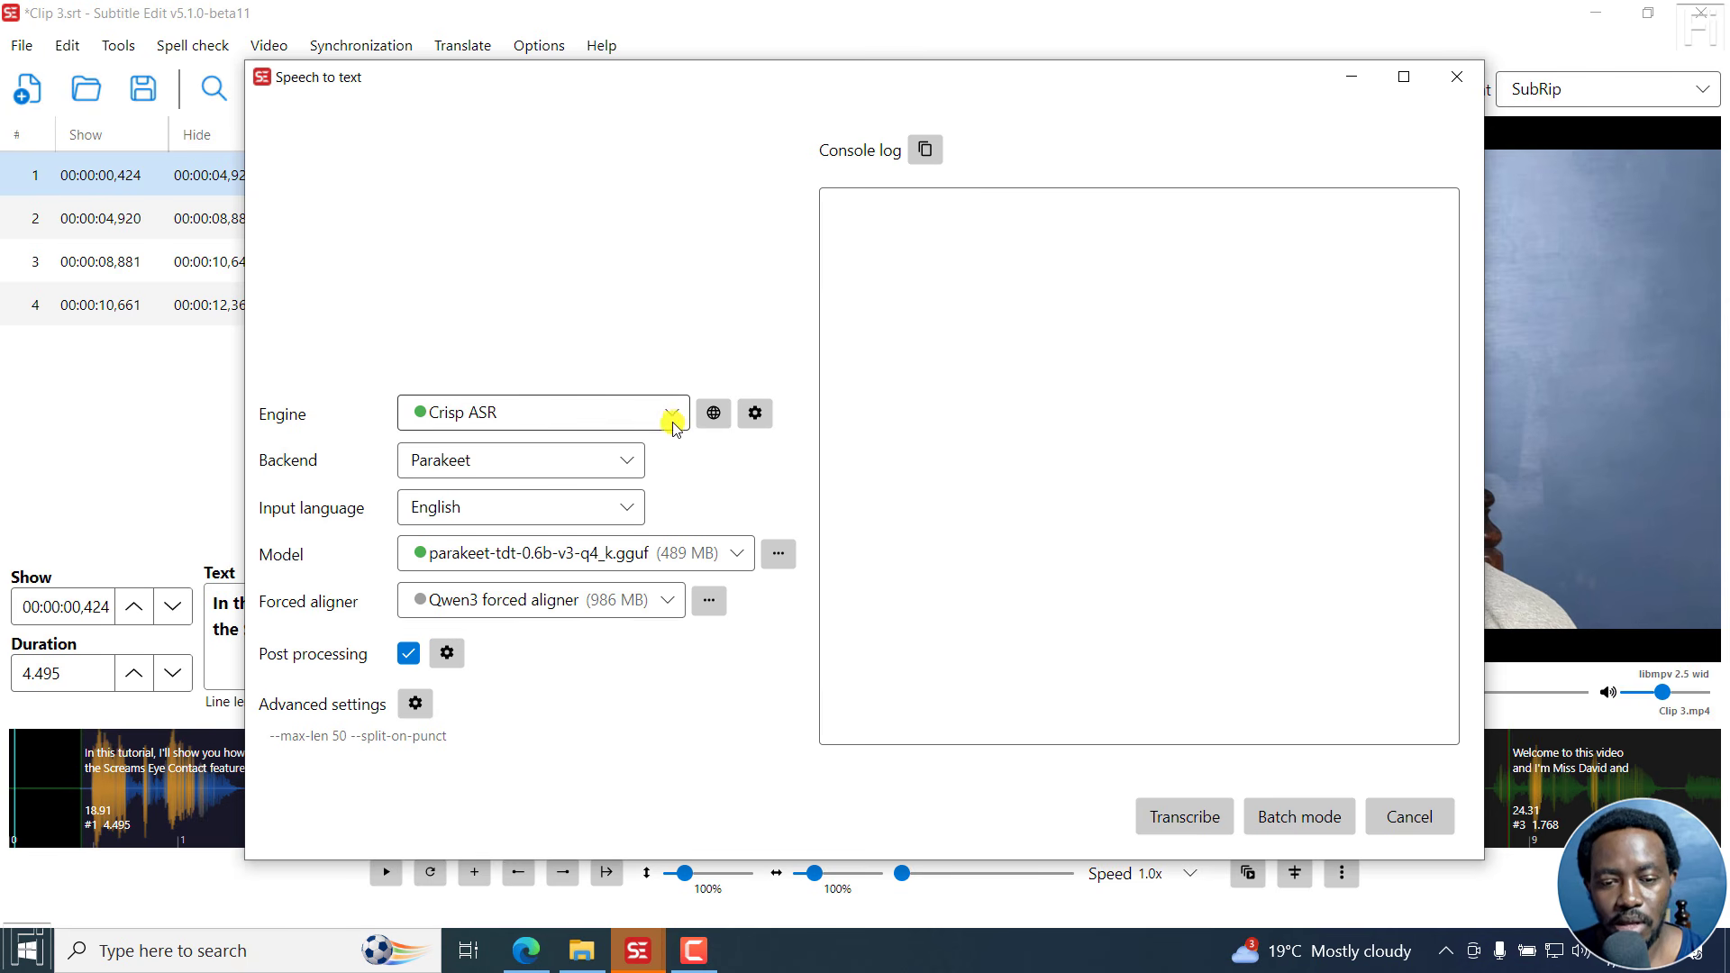
Re-download the Crisp ASR engine in its Vulkan version from the engine settings and close them.
left_click(755, 412)
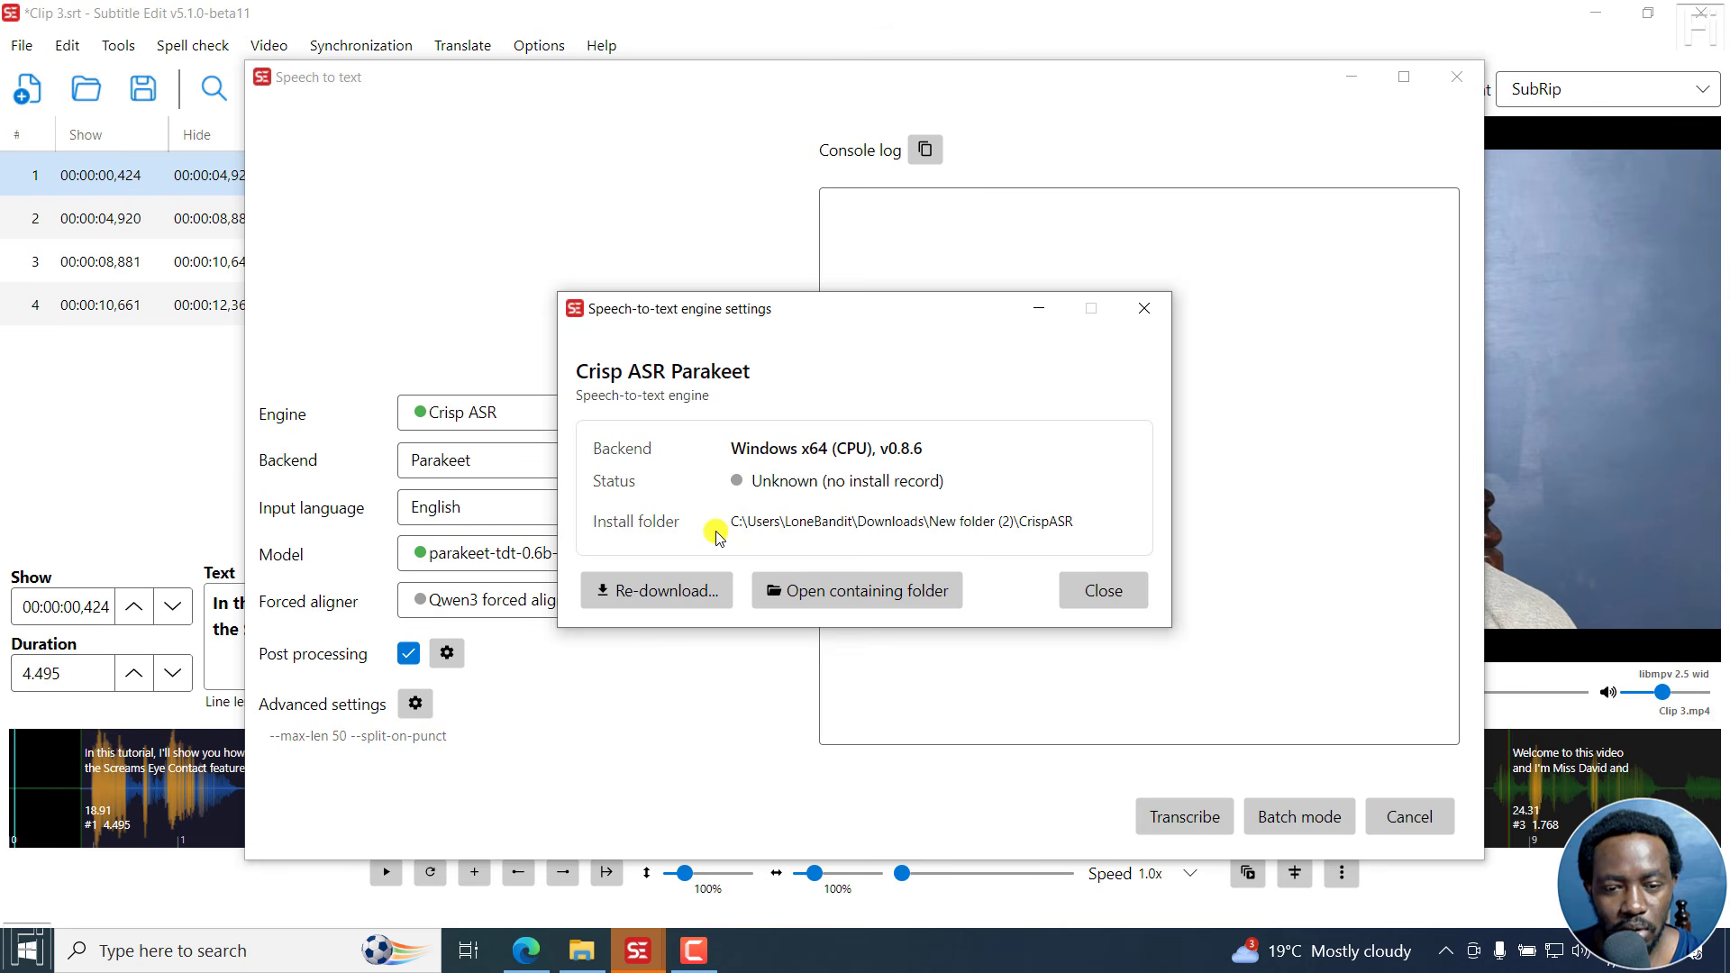
left_click(653, 588)
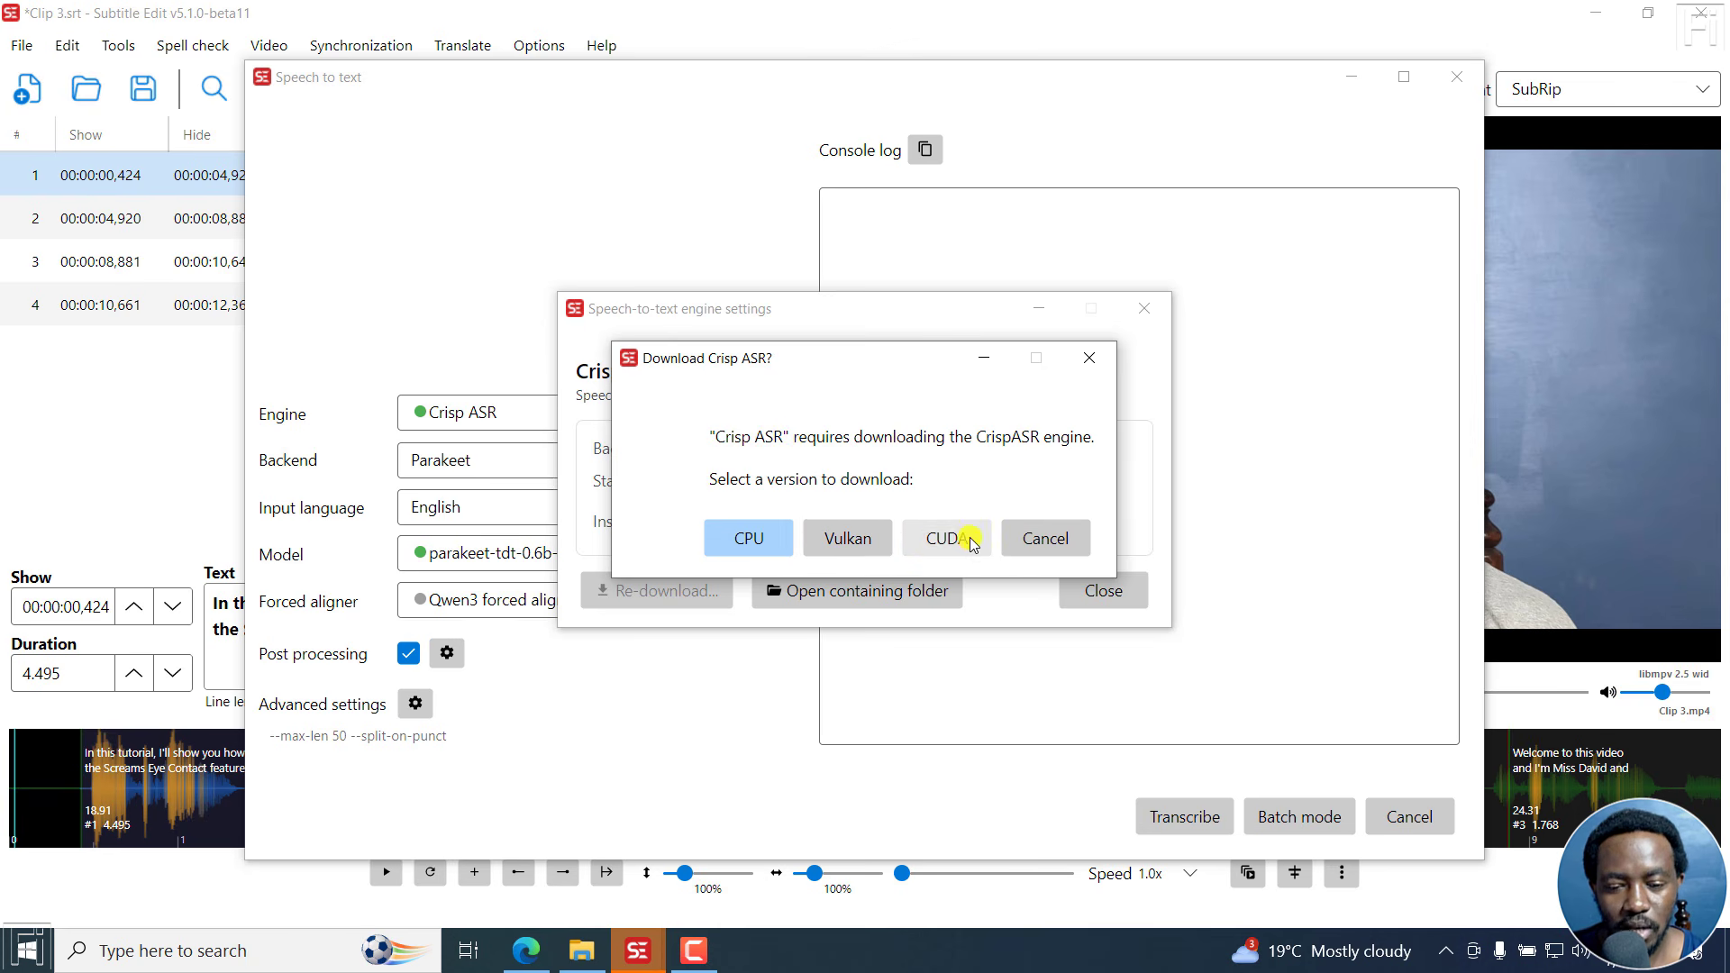
left_click(840, 539)
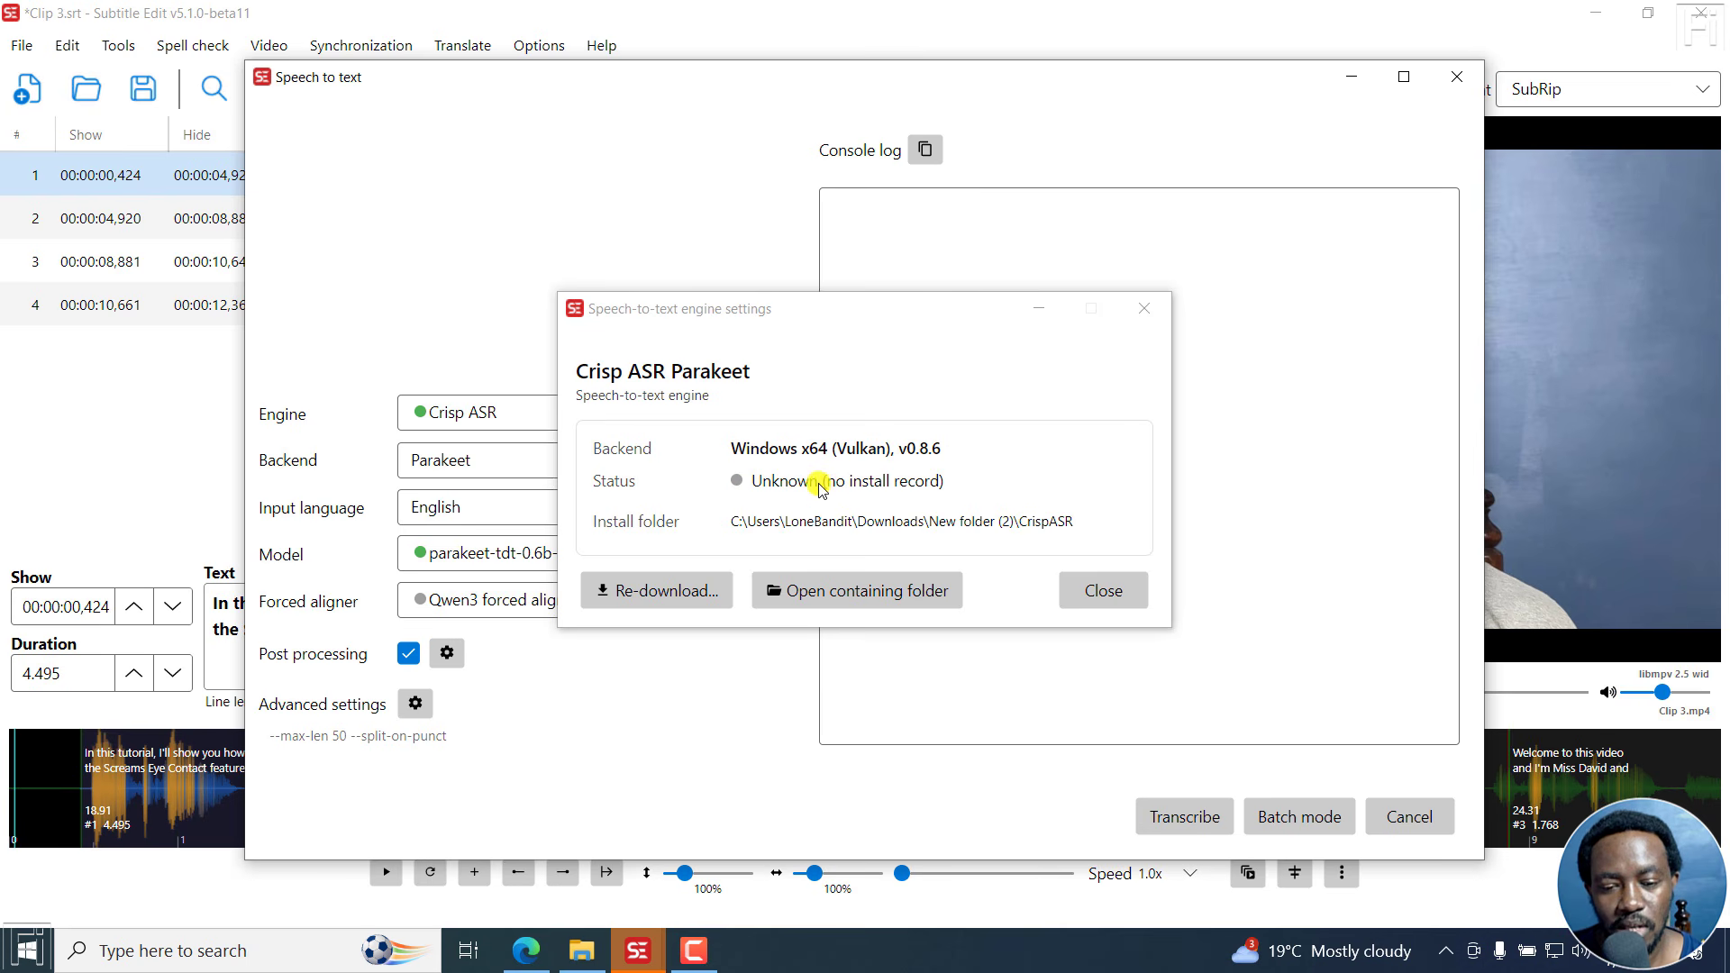
left_click(1093, 584)
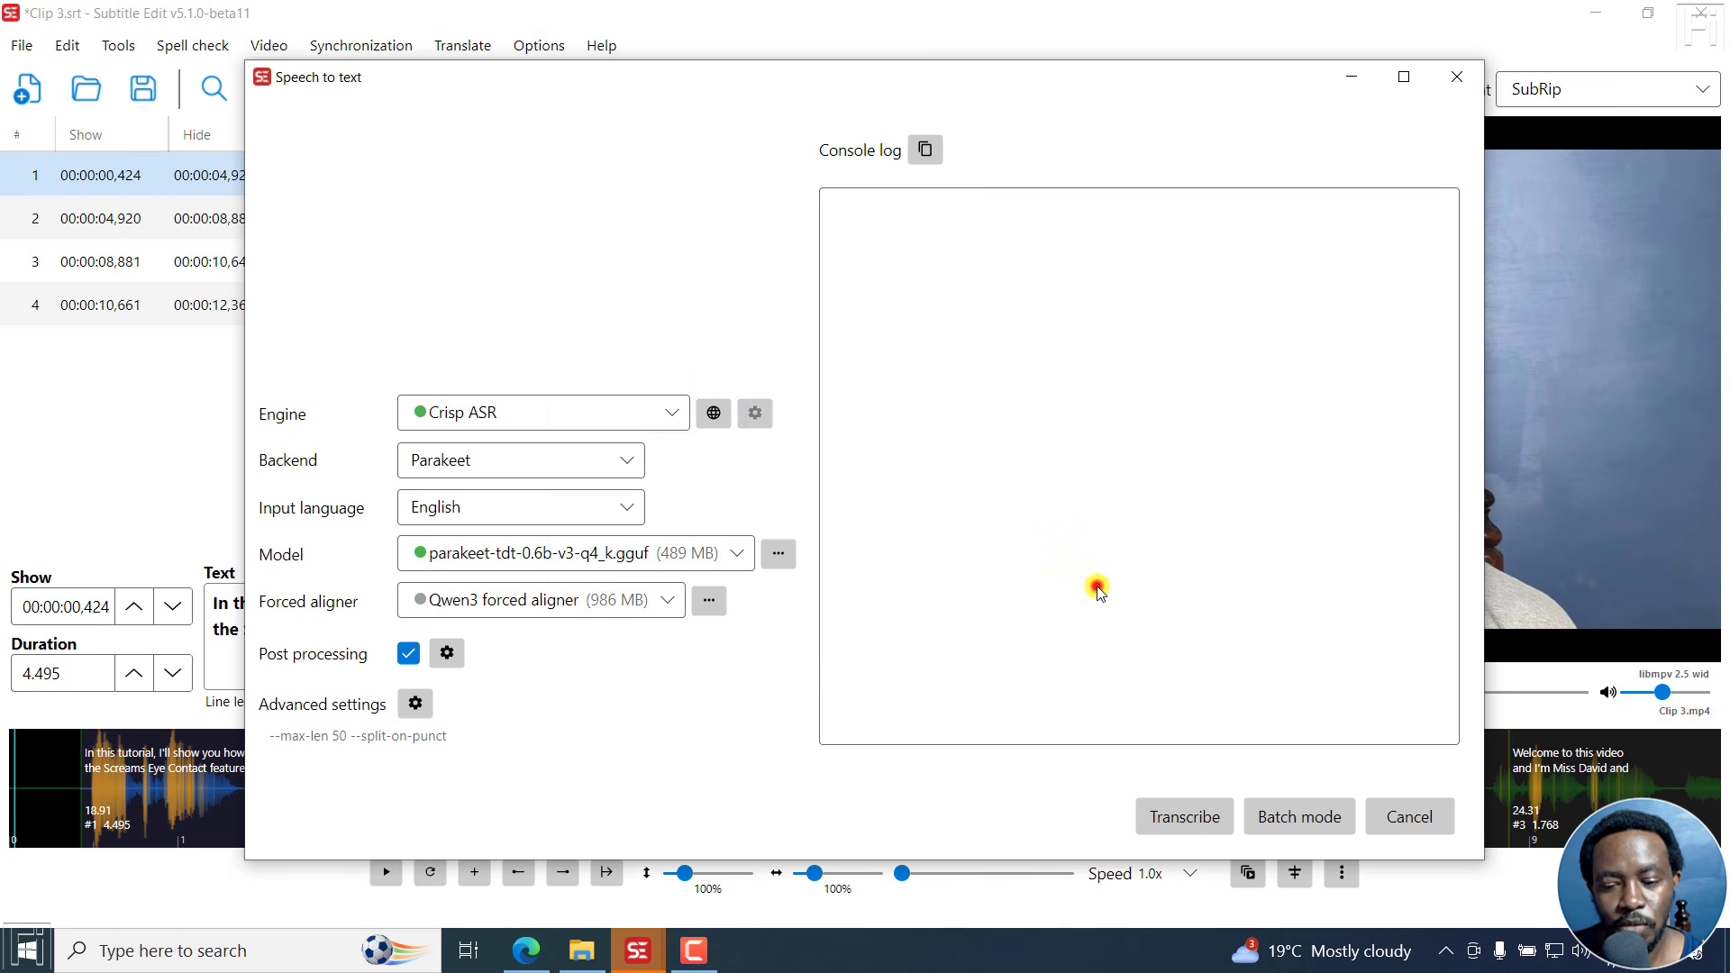
Reopen the Crisp ASR engine settings and re-download the engine in its CUDA version.
left_click(754, 412)
left_click(669, 593)
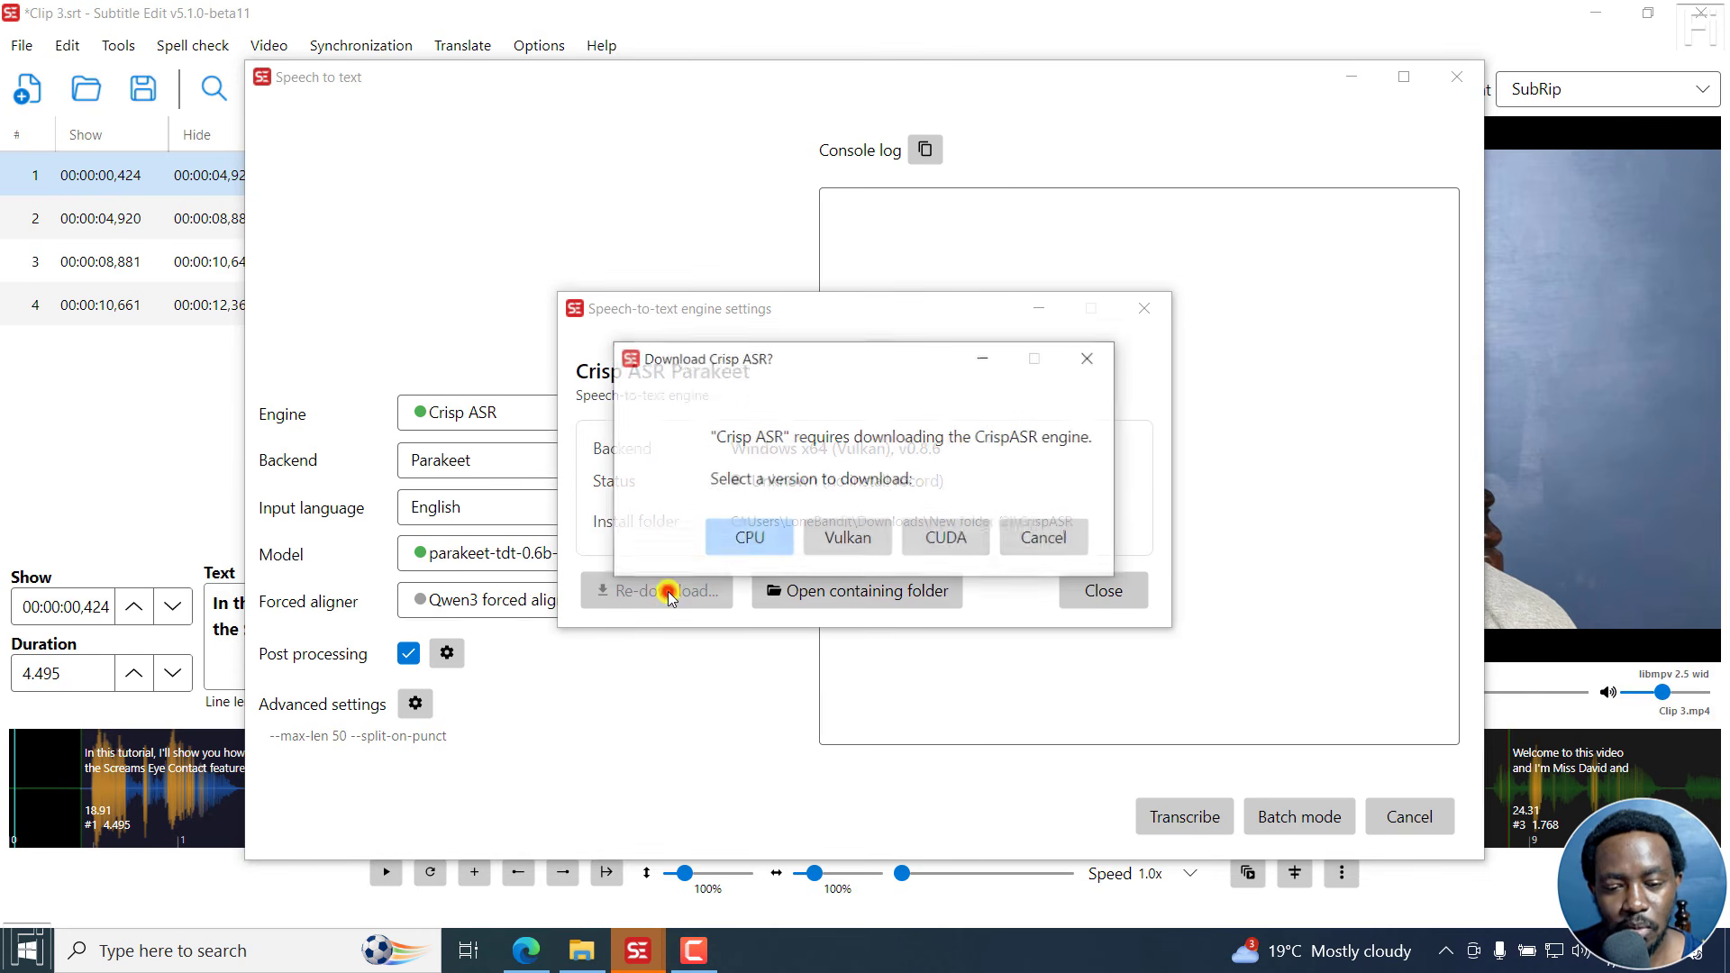
left_click(949, 534)
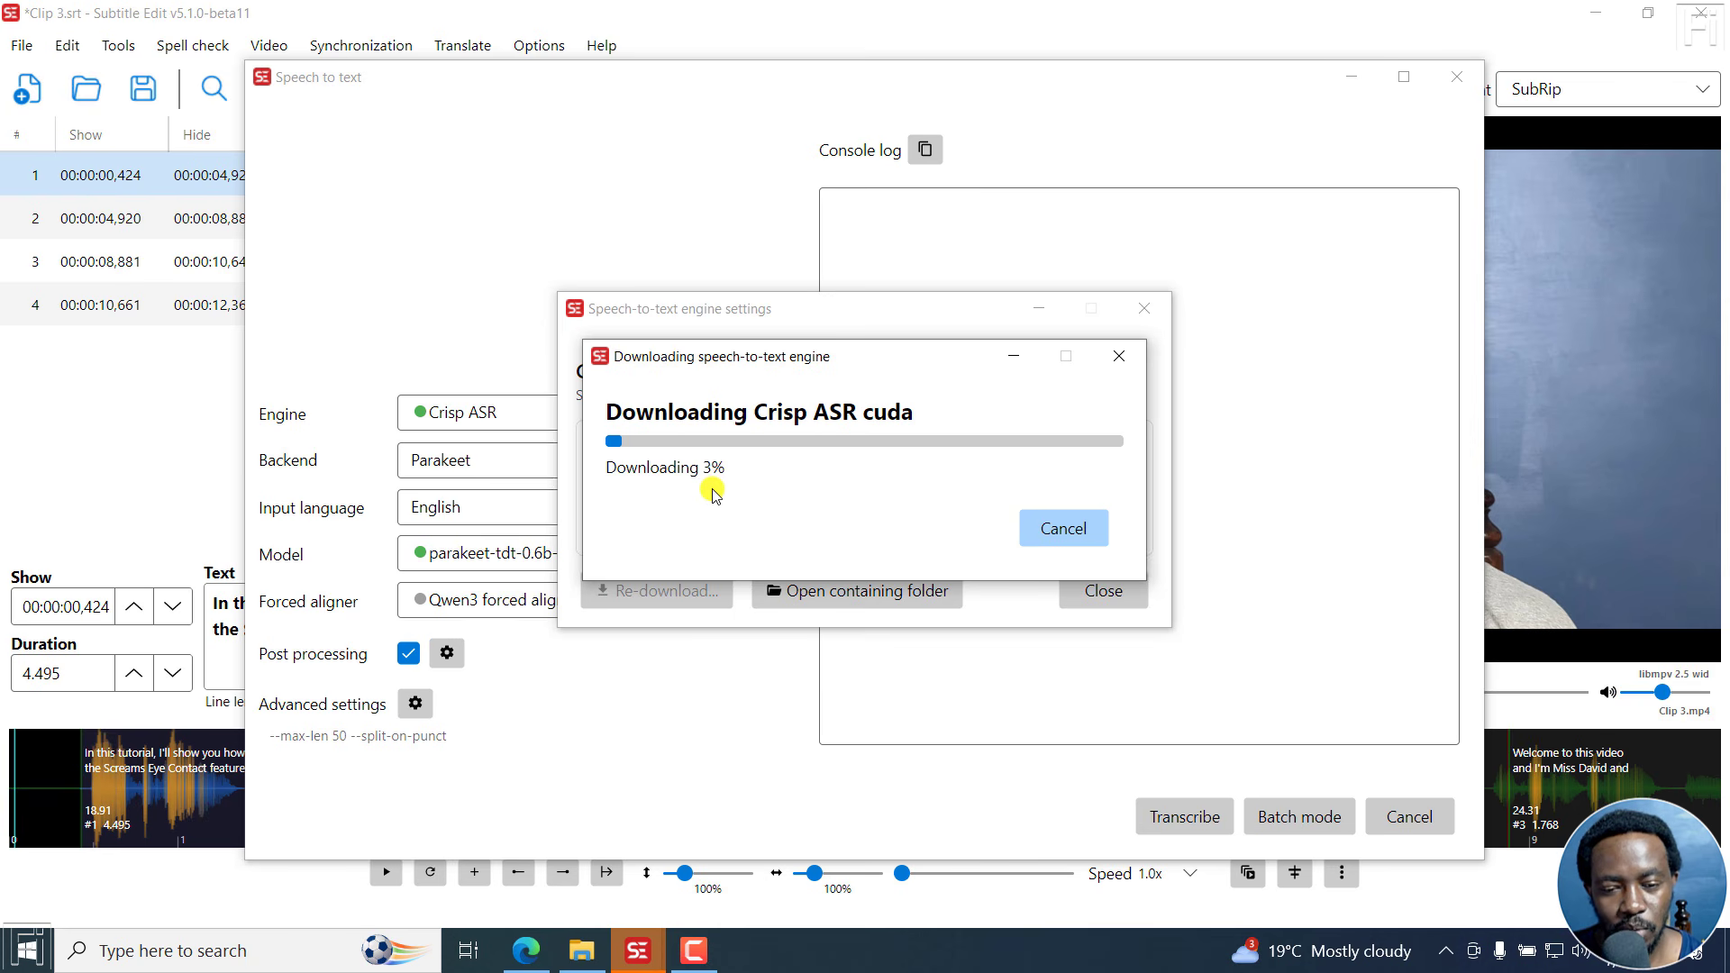
left_click_drag(745, 368, 829, 133)
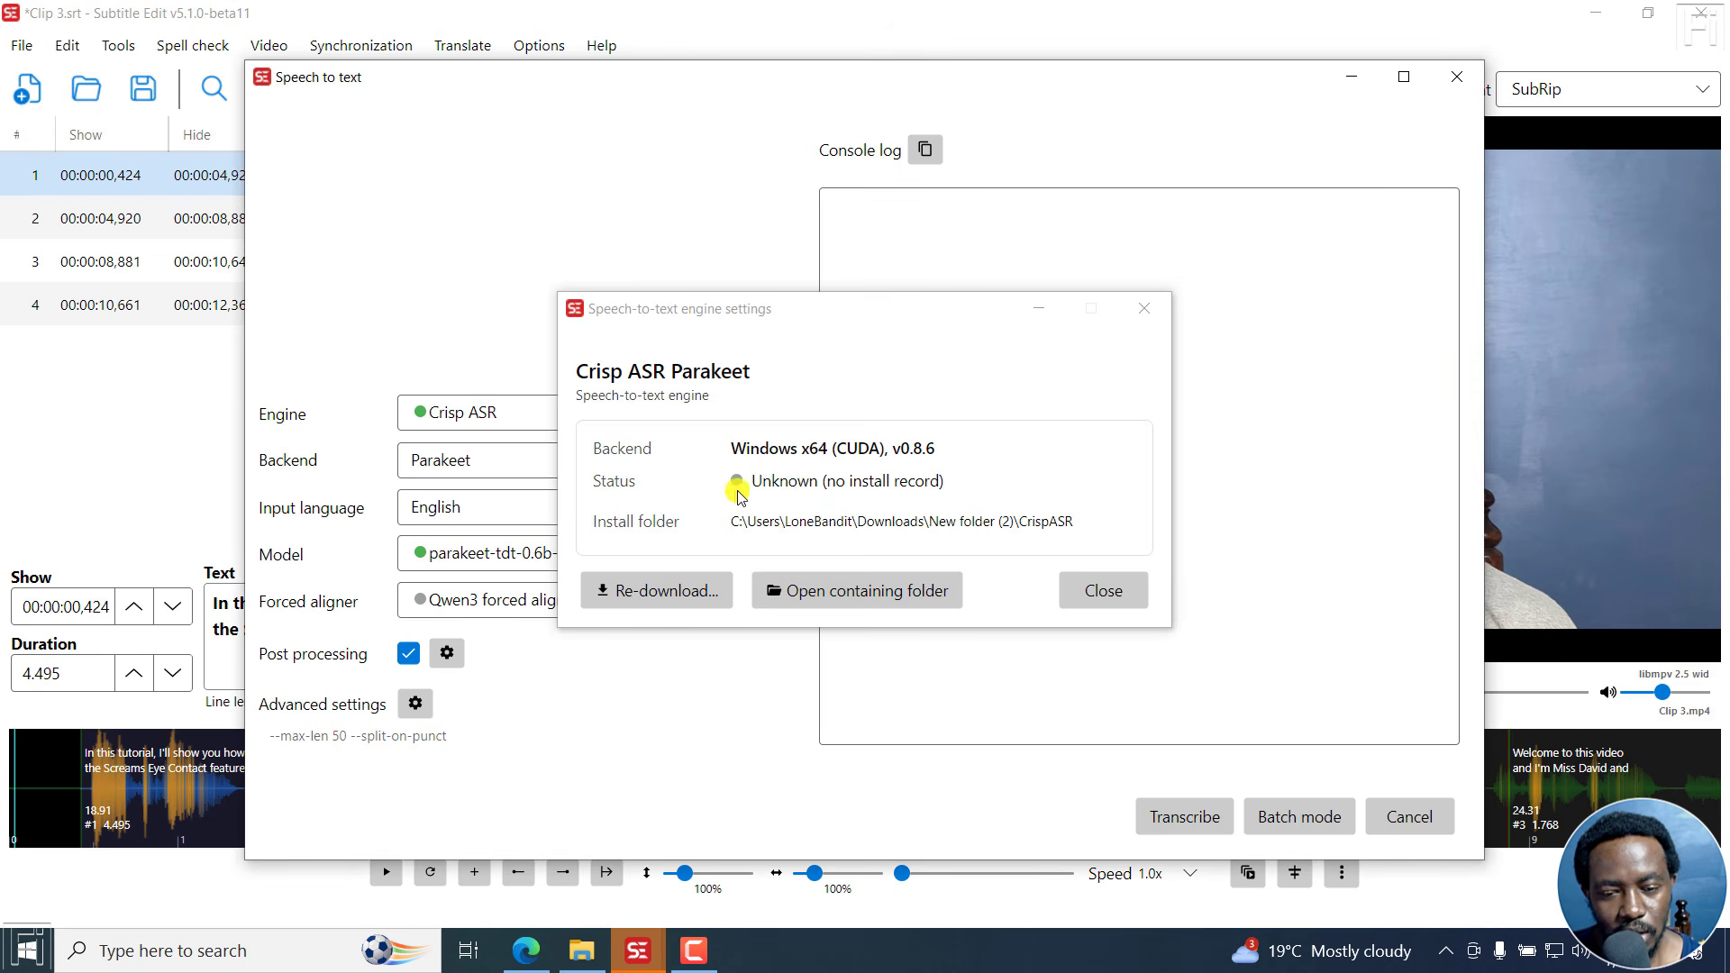
Re-download the Crisp ASR engine in its CPU version with the Standard build and close the engine settings.
left_click(658, 593)
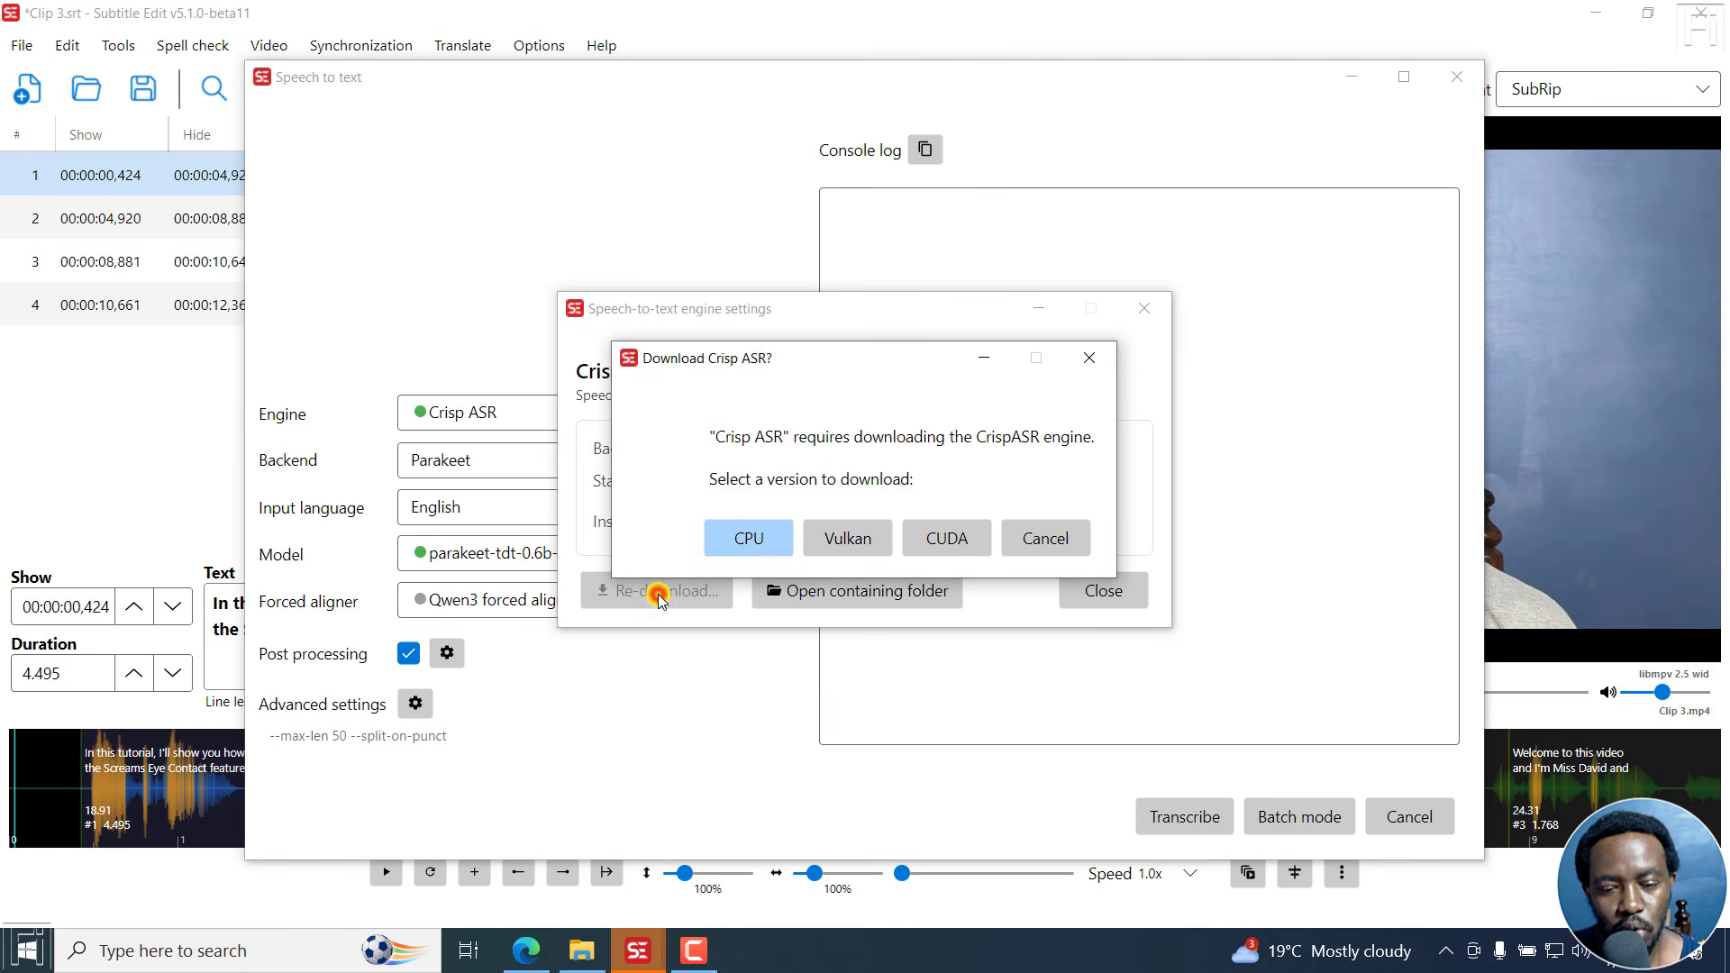
left_click(740, 538)
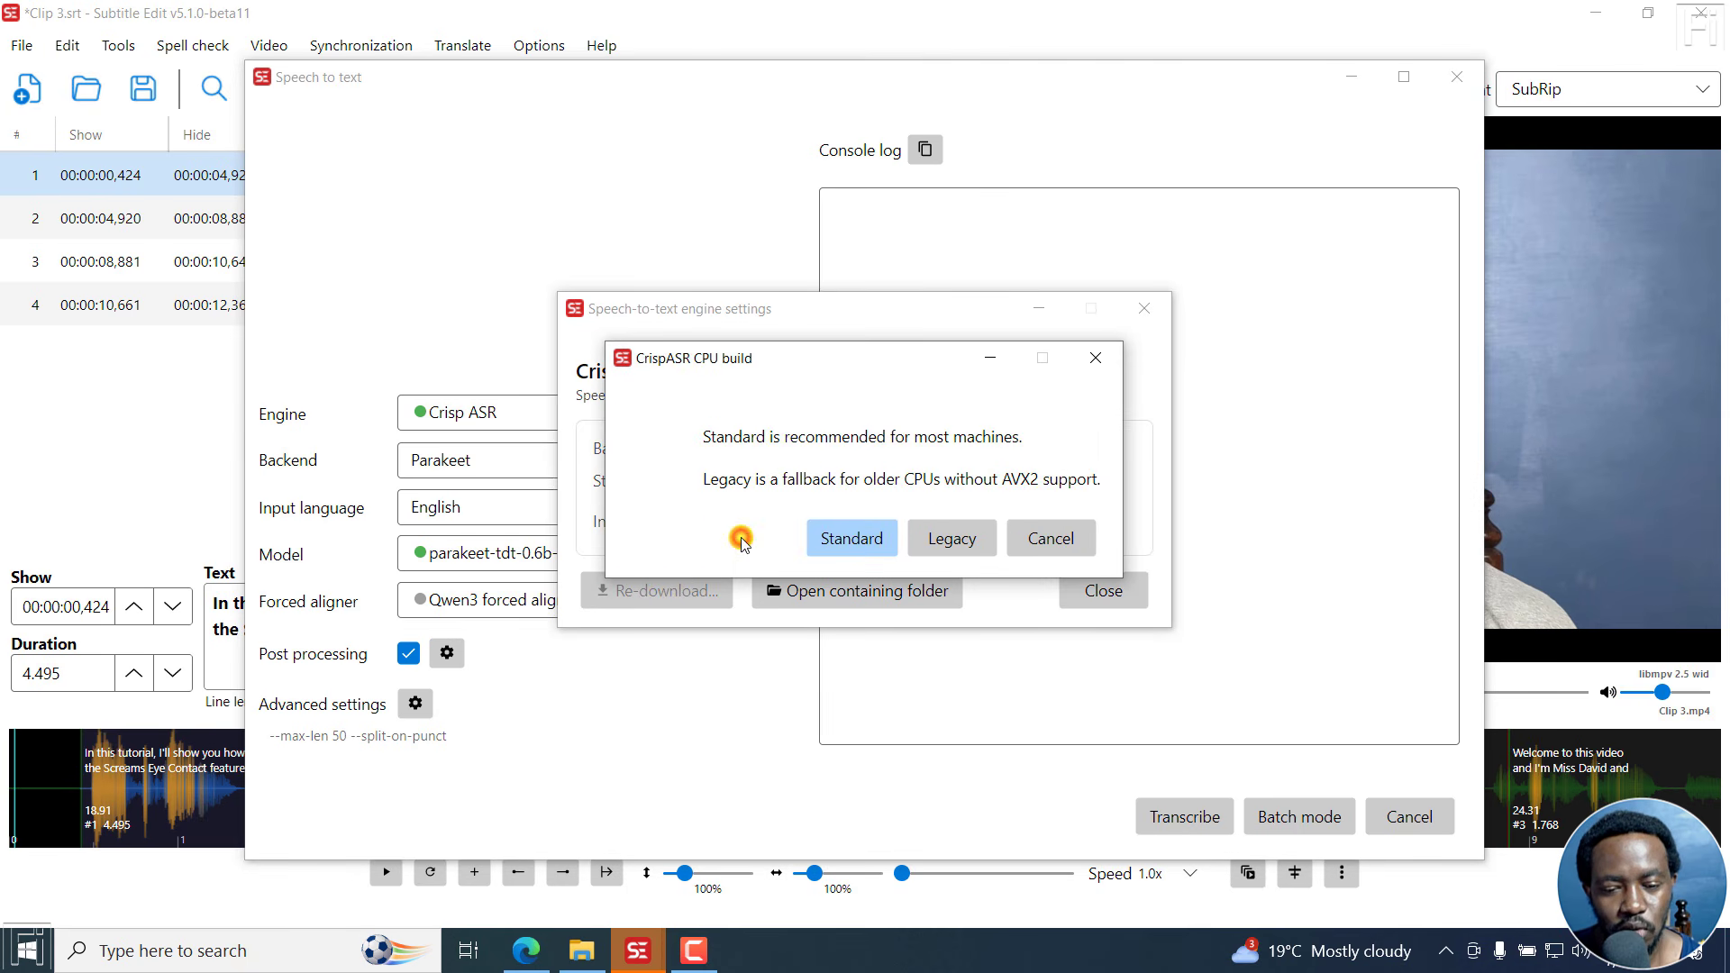
left_click(847, 539)
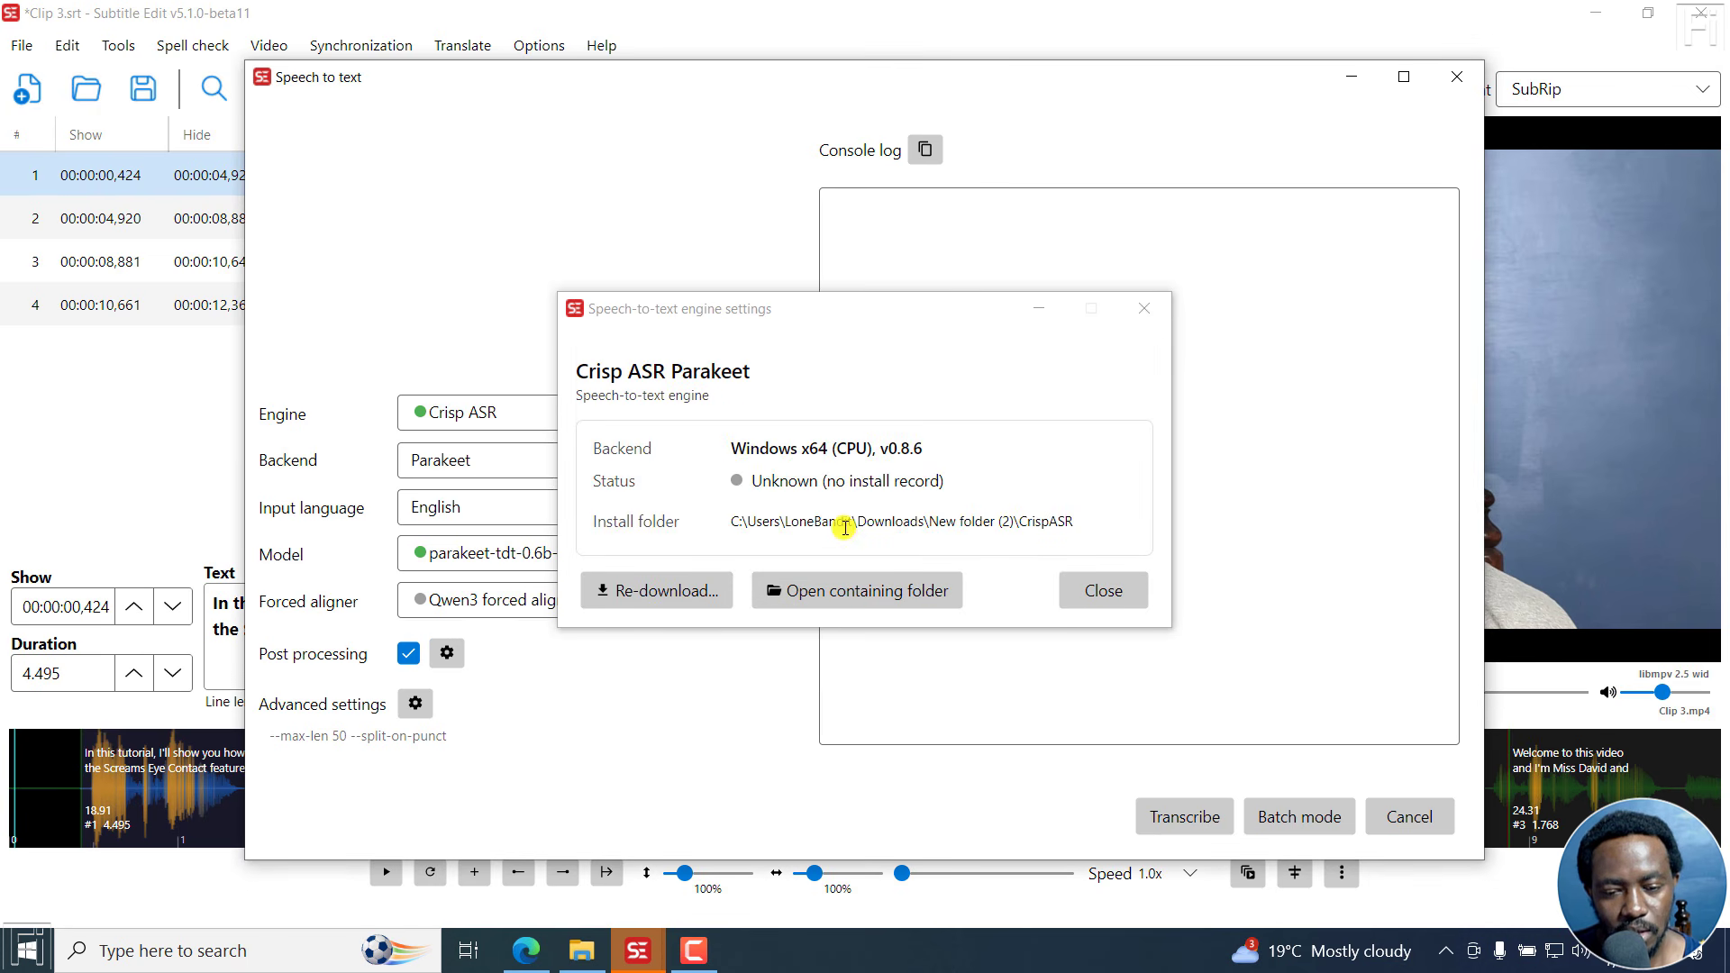
left_click(1102, 591)
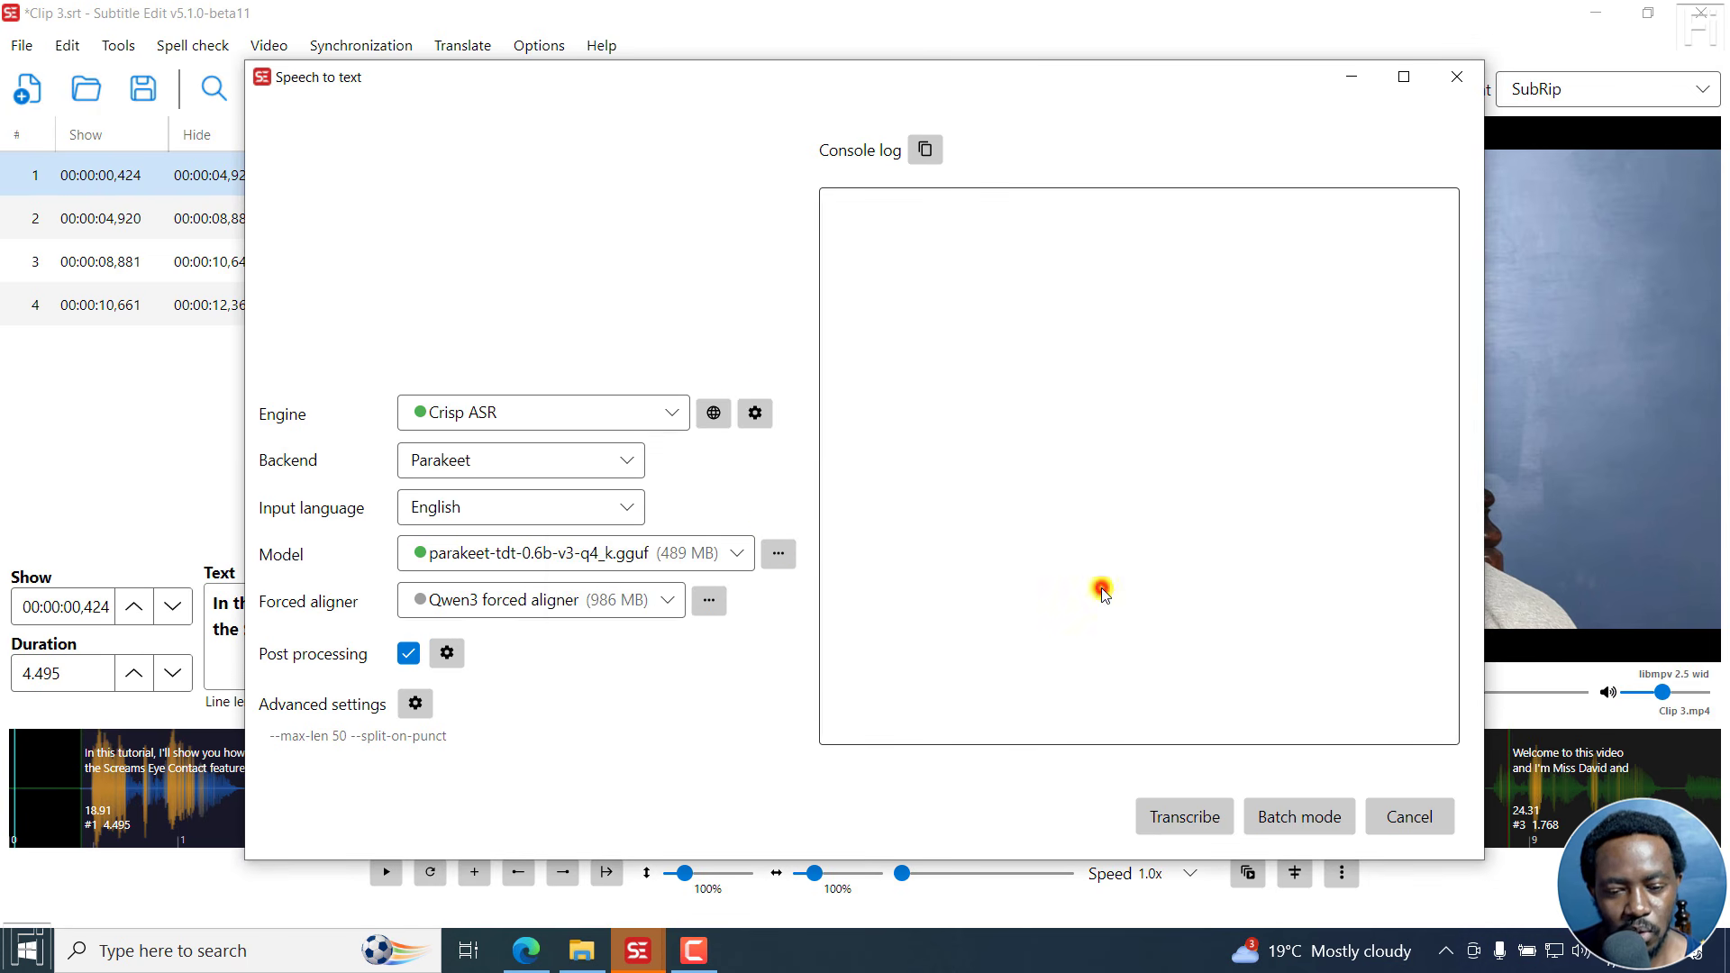
left_click(668, 412)
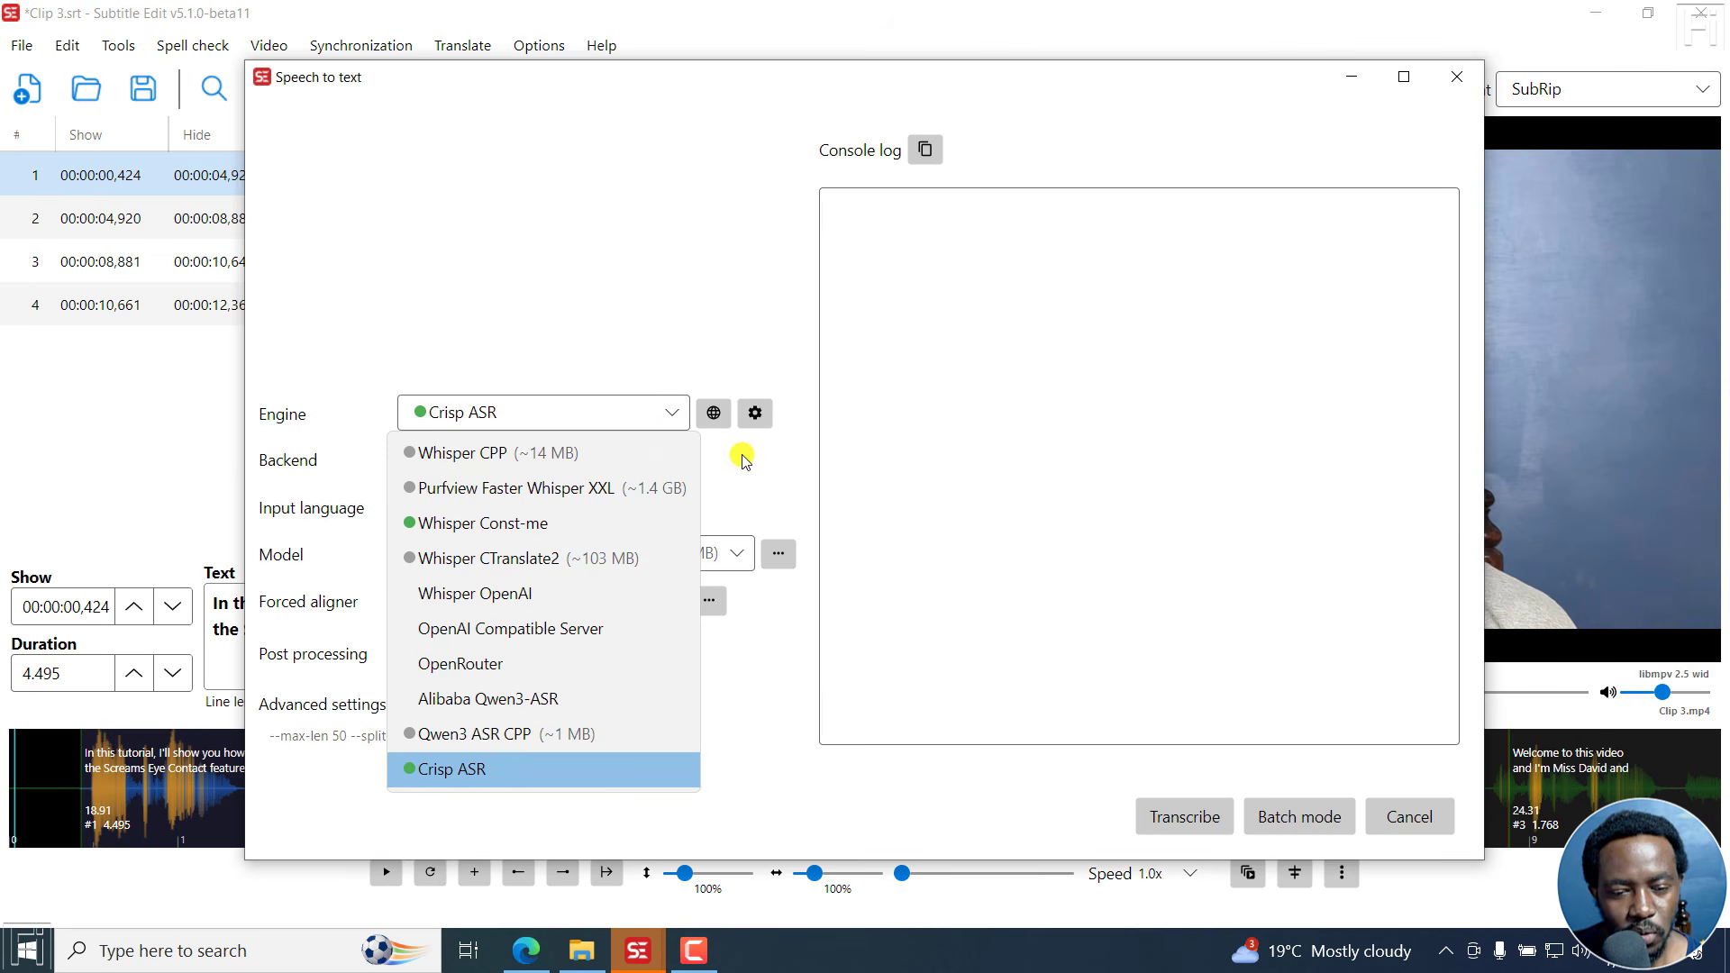
left_click(783, 498)
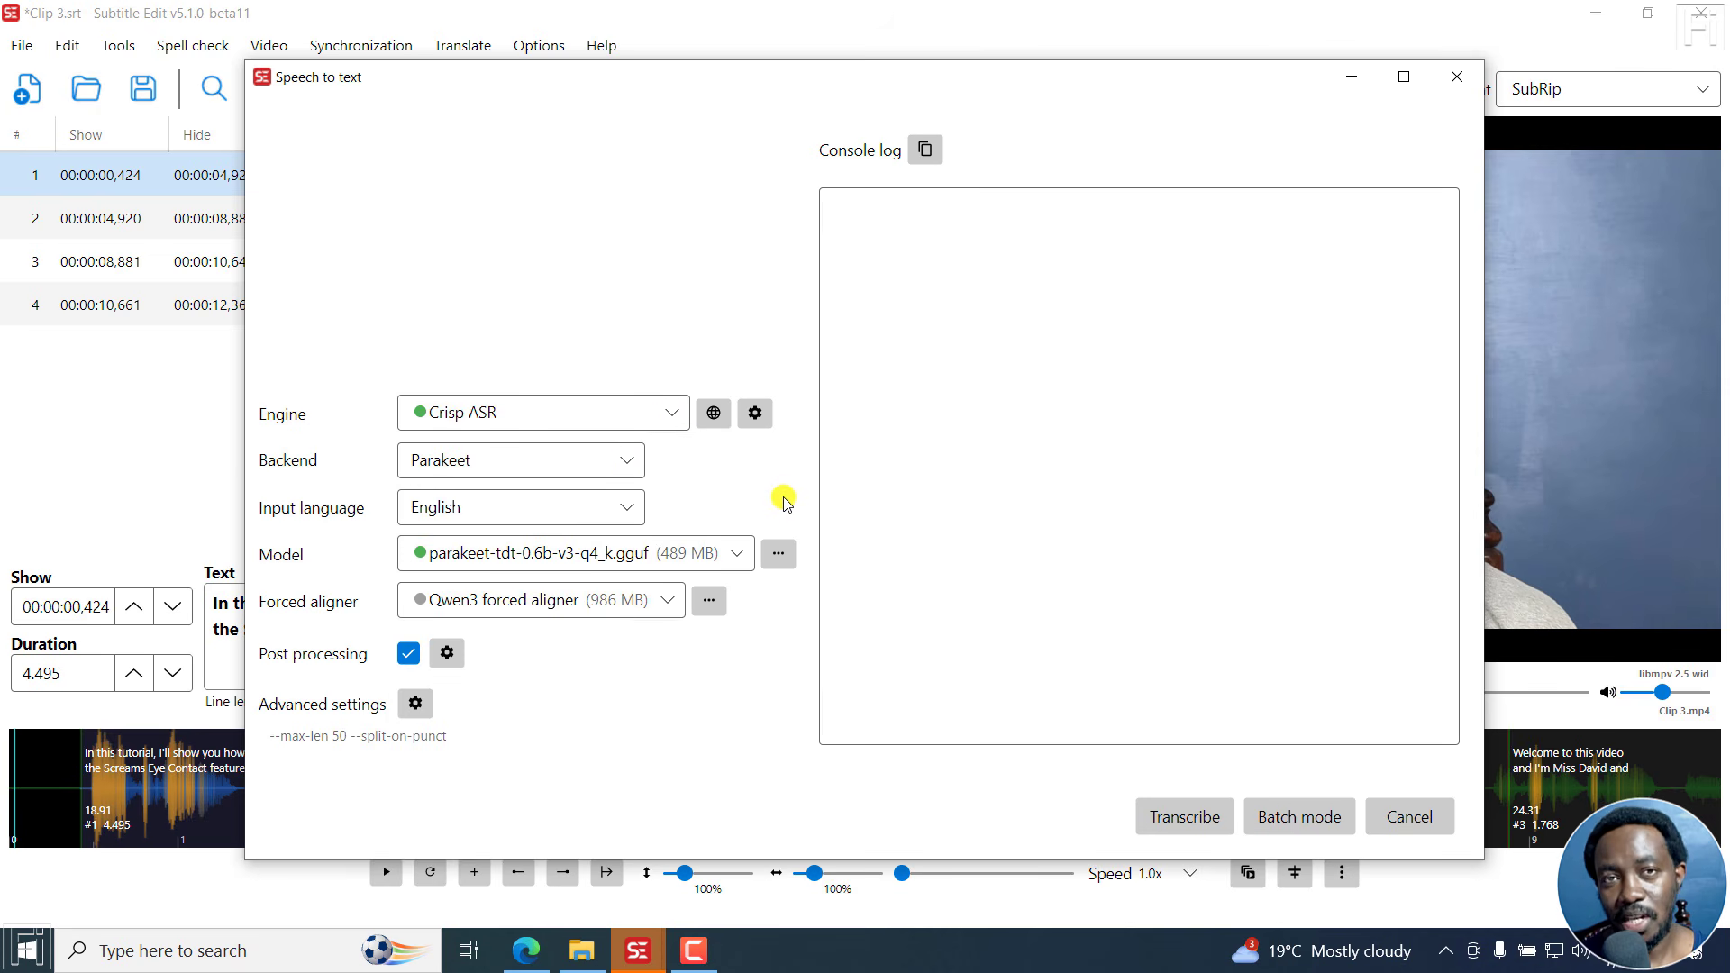